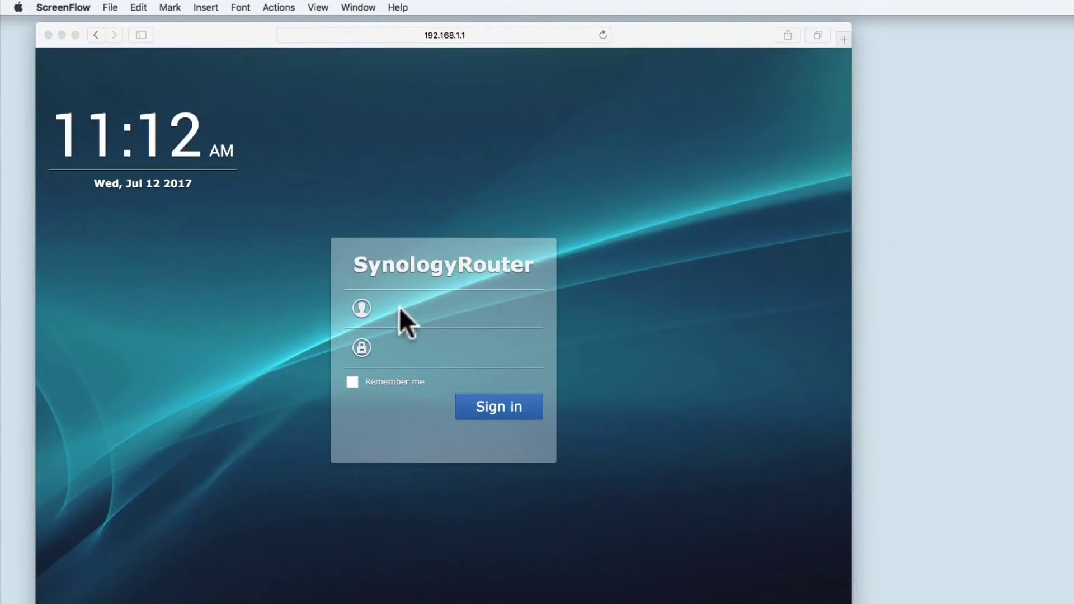
- Sign in to SRM as admin with the account password and decline Safari's offer to save it
click(398, 307)
text(admin)
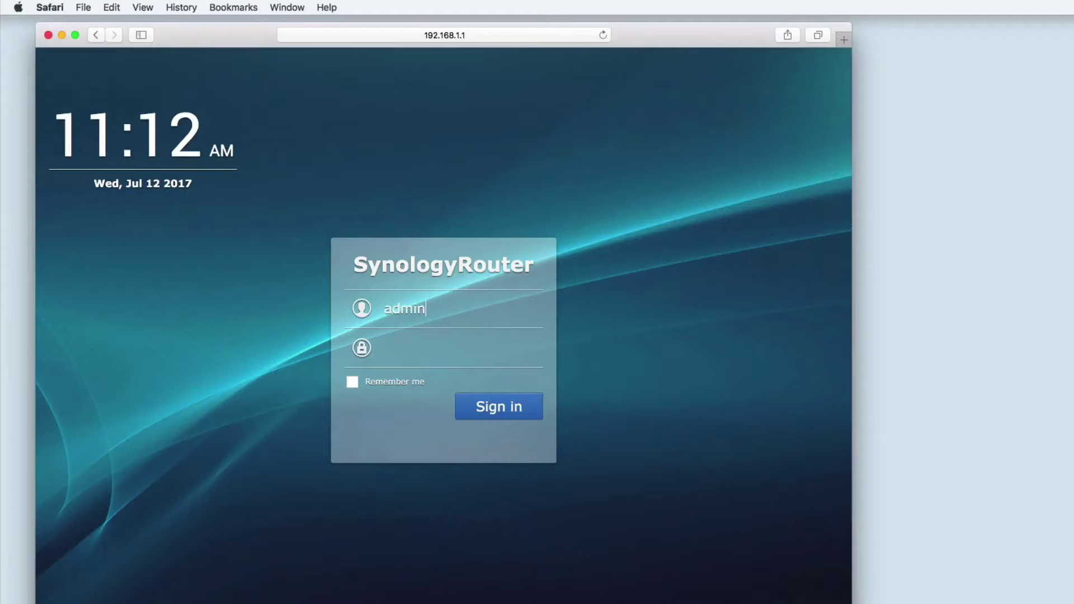
key(Tab)
text(•••••••••)
key(Return)
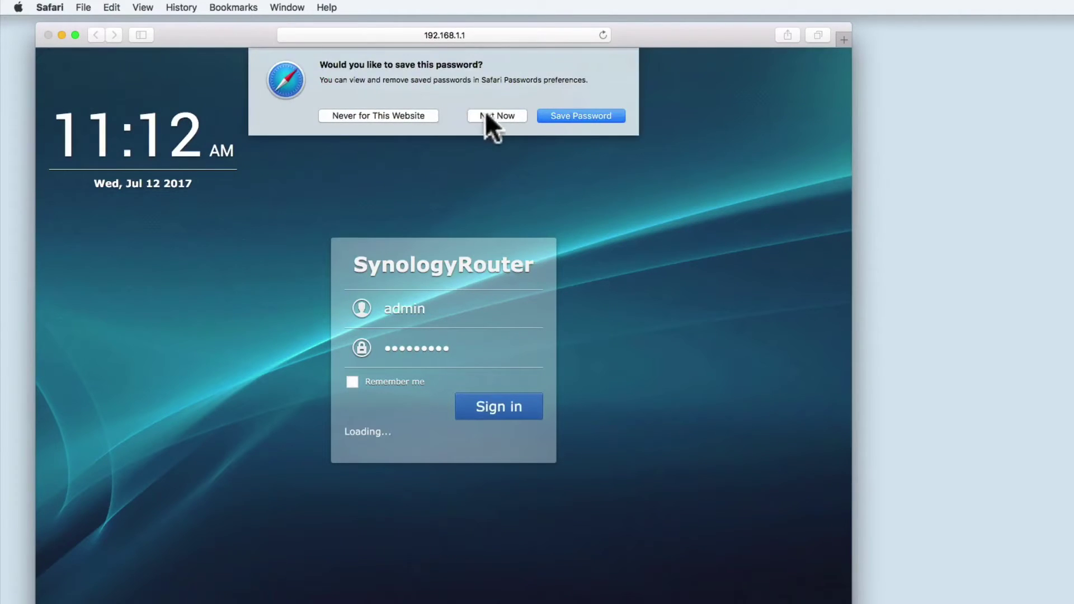
click(485, 112)
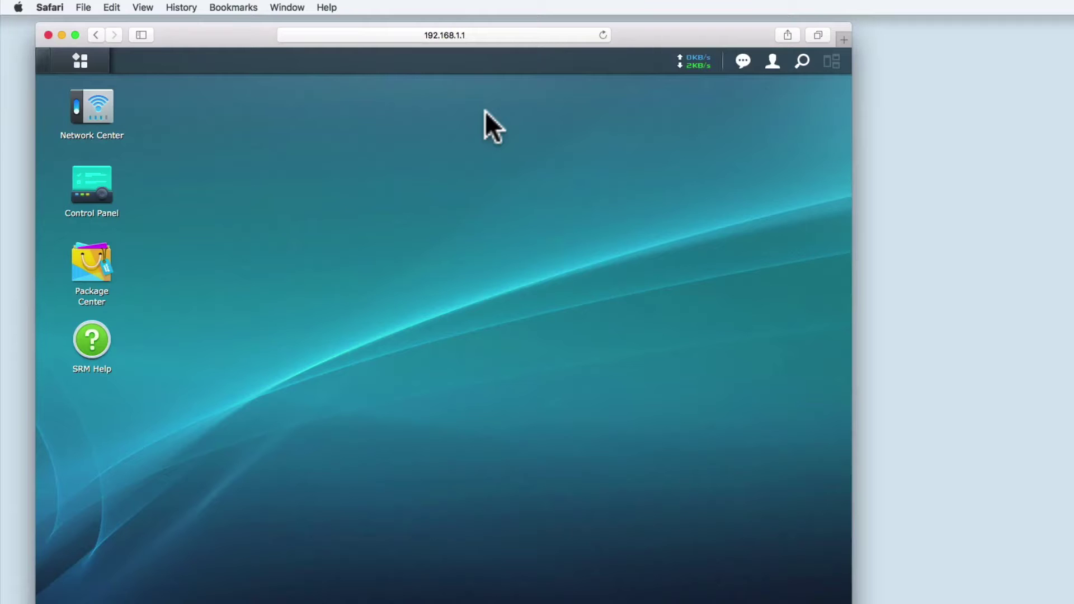
- Open Control Panel's Storage section to view the Shared Folder page
click(91, 187)
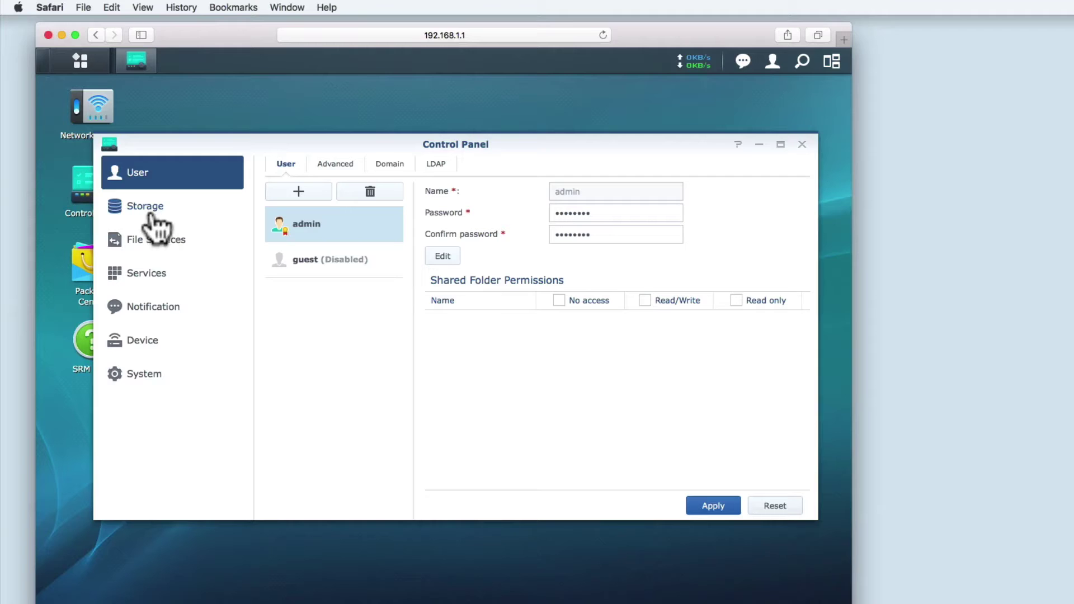
click(151, 217)
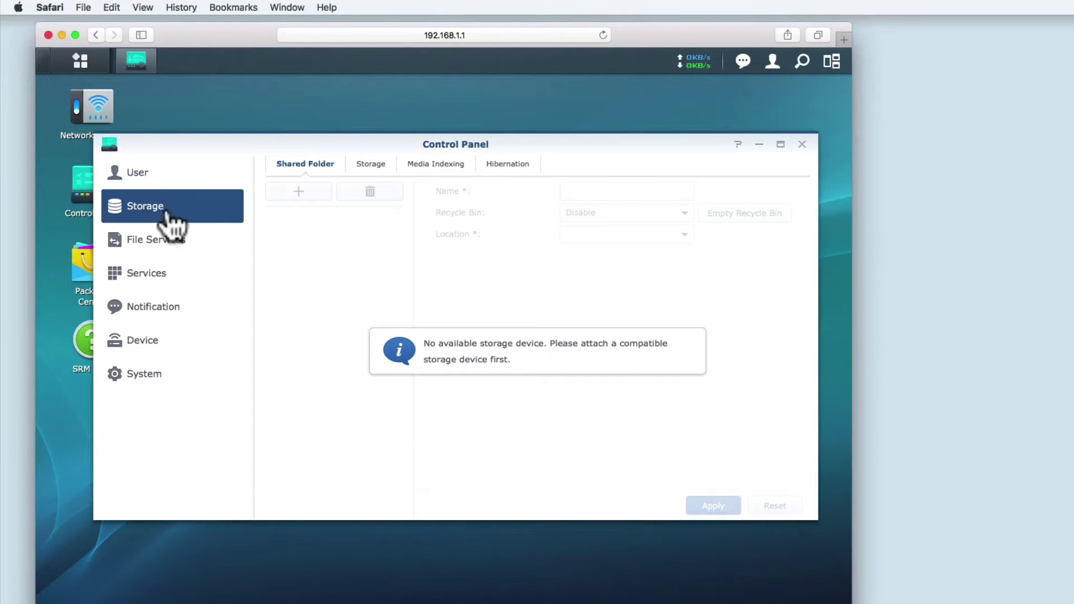
- Refresh Storage to show the attached drive's usbshare2 folder and check the new notification
click(148, 175)
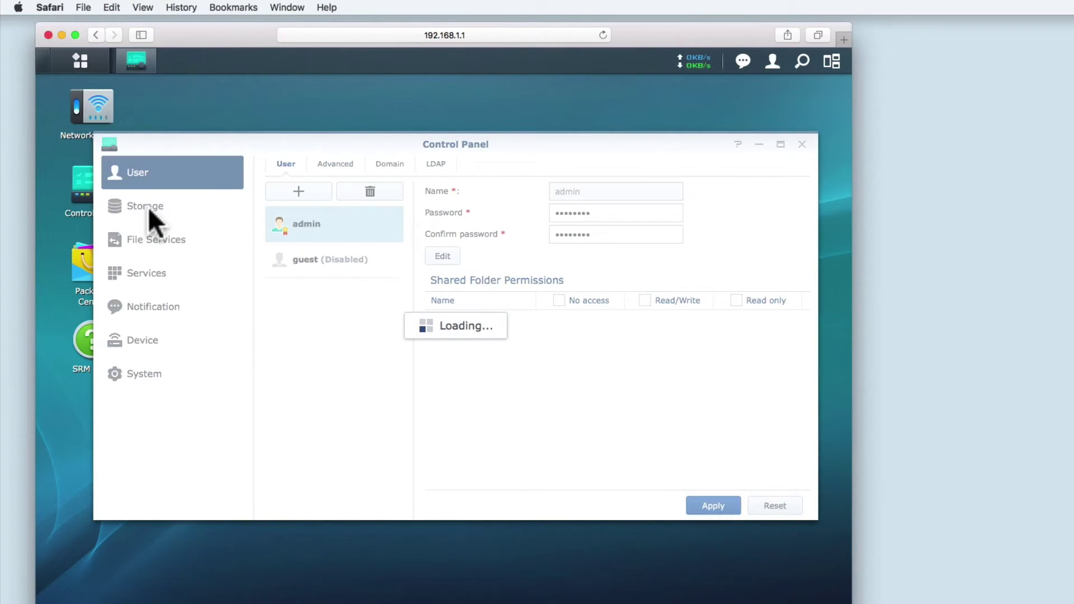
click(149, 207)
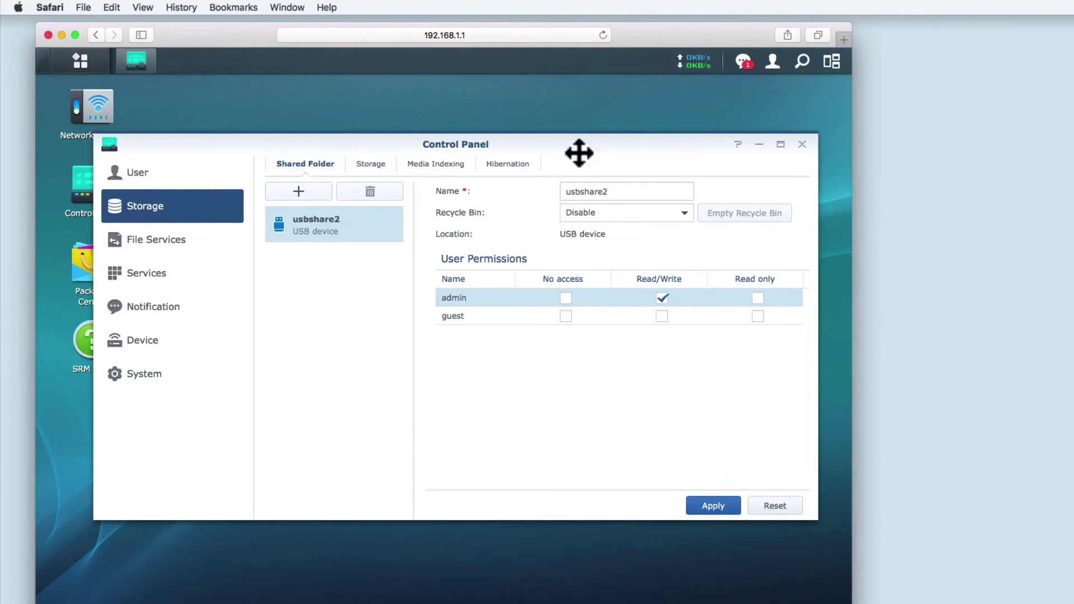
click(744, 63)
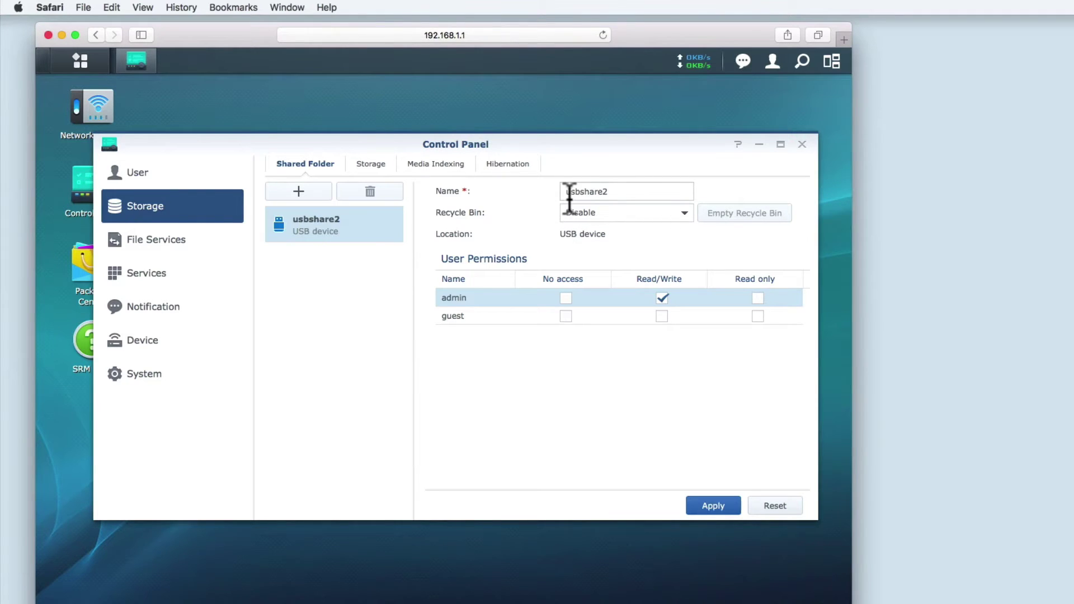
- Rename shared folder usbshare2 to FileShare, set Recycle Bin to Enable, and apply
click(615, 191)
drag(622, 191, 553, 191)
text(FileShare)
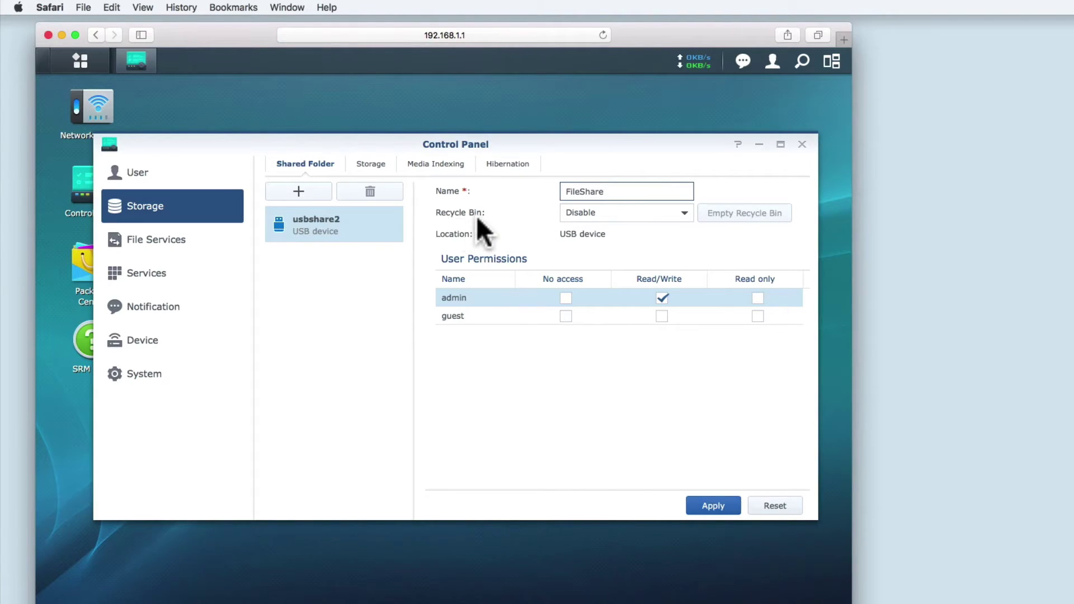
click(679, 216)
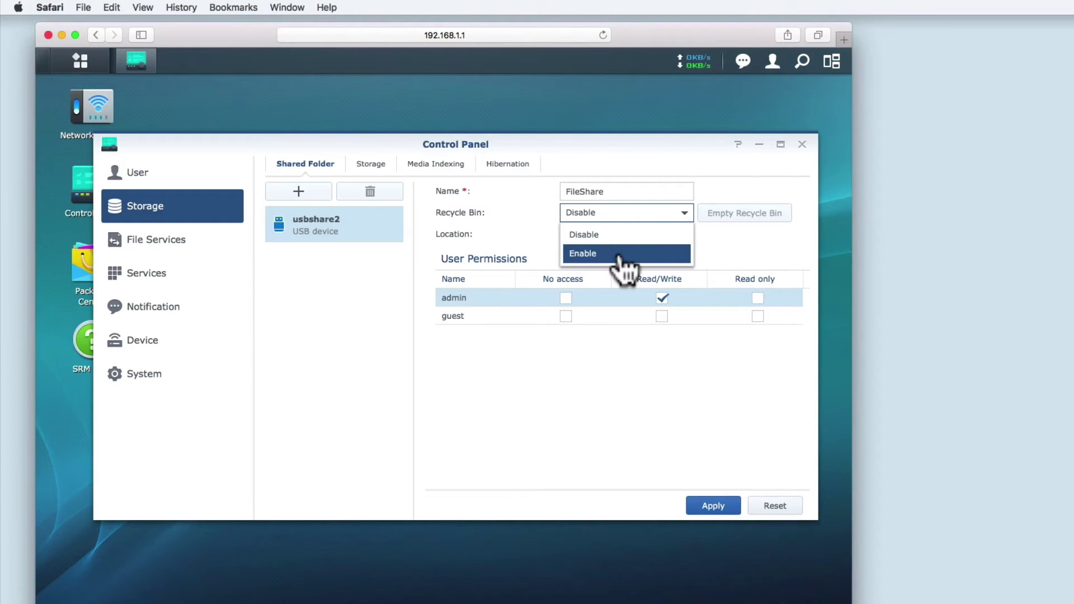
click(625, 257)
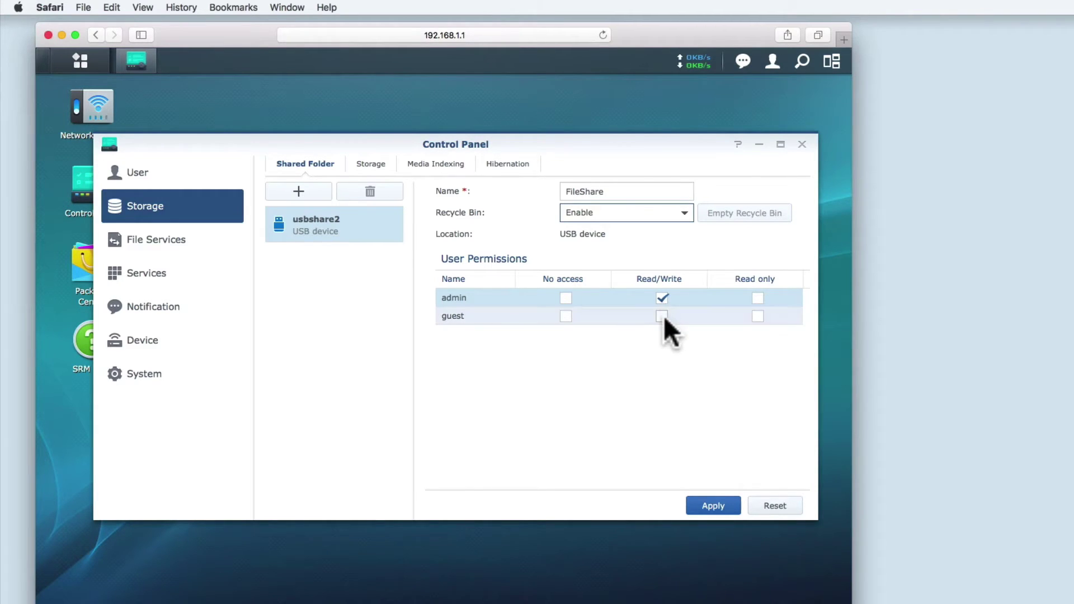
click(721, 511)
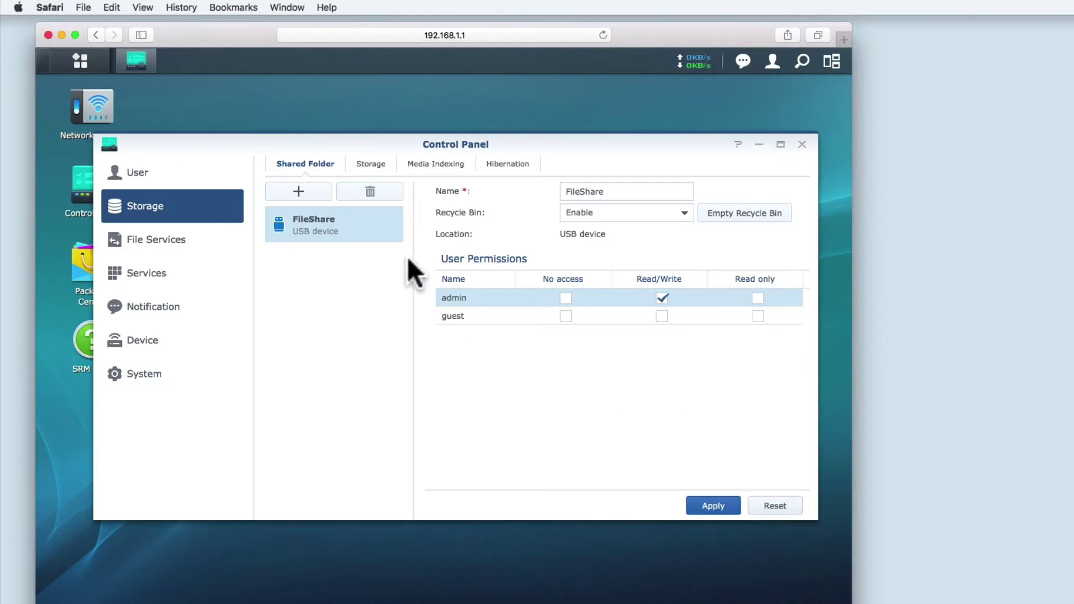
- Review USB Disk 2's storage details, closing Advanced Settings without changes
click(377, 166)
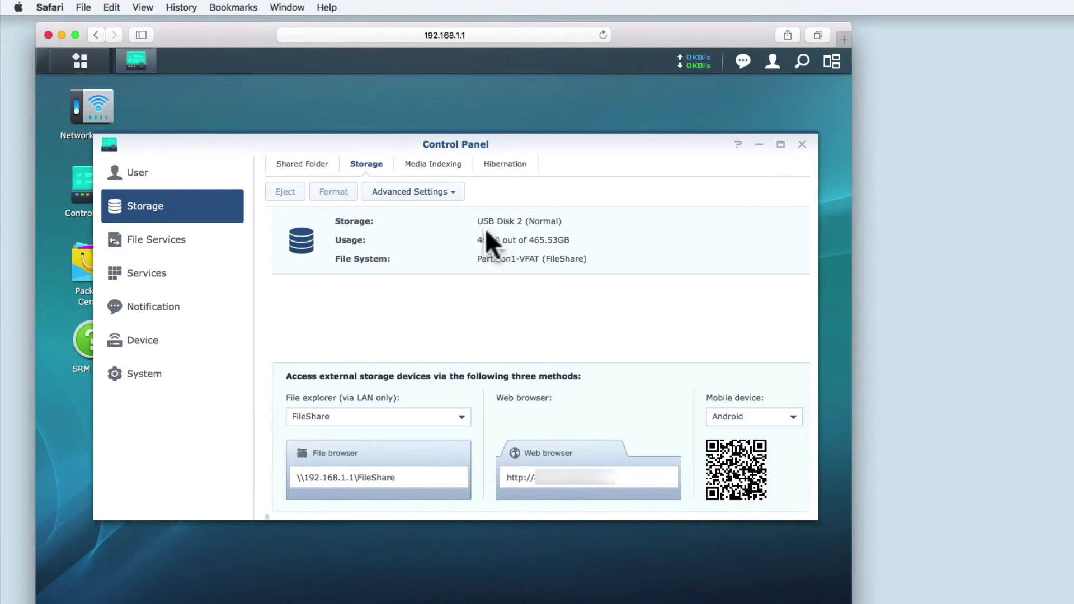
click(442, 224)
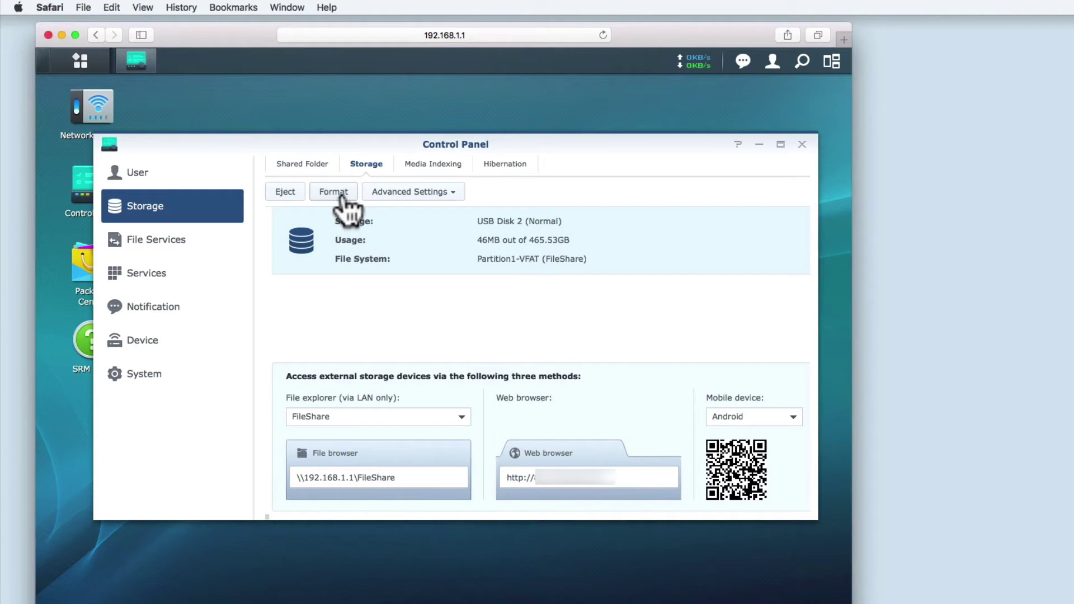
click(447, 193)
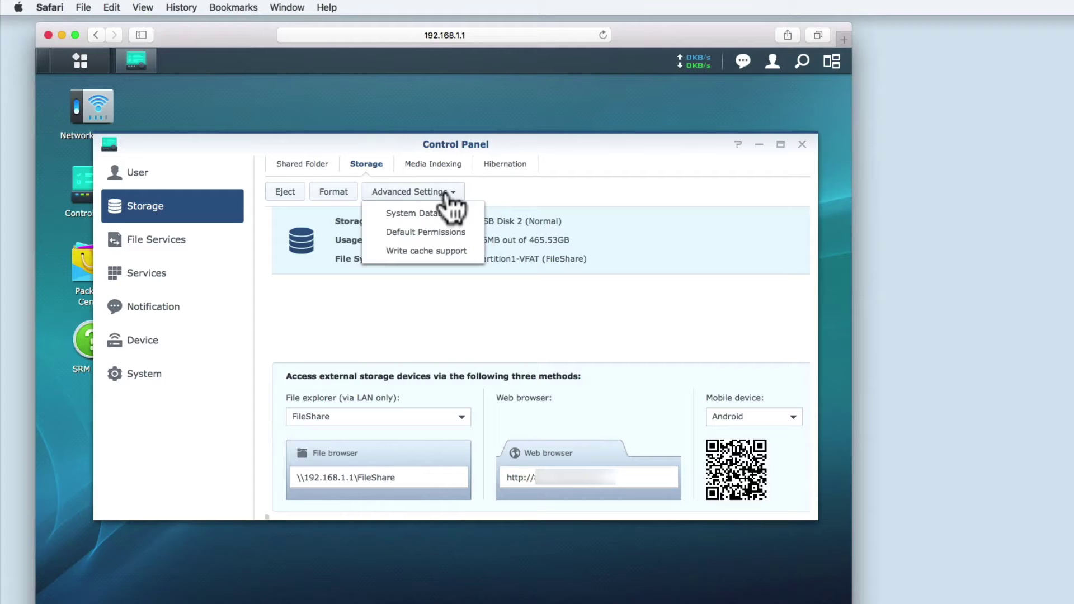
click(478, 193)
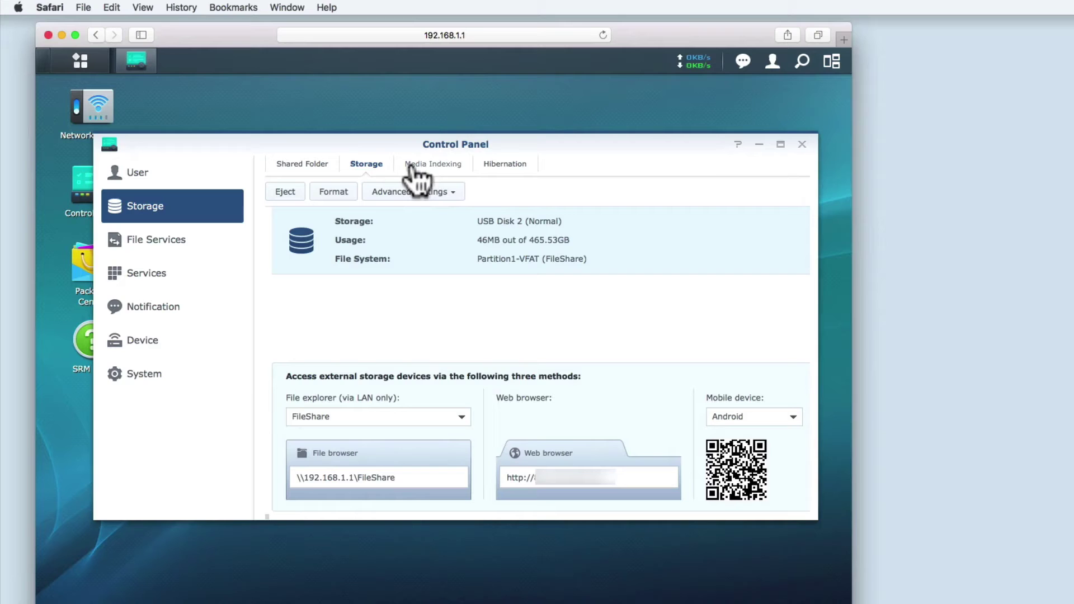
- View Media Indexing, then Hibernation, leaving the USB disk hibernation time at none
click(451, 166)
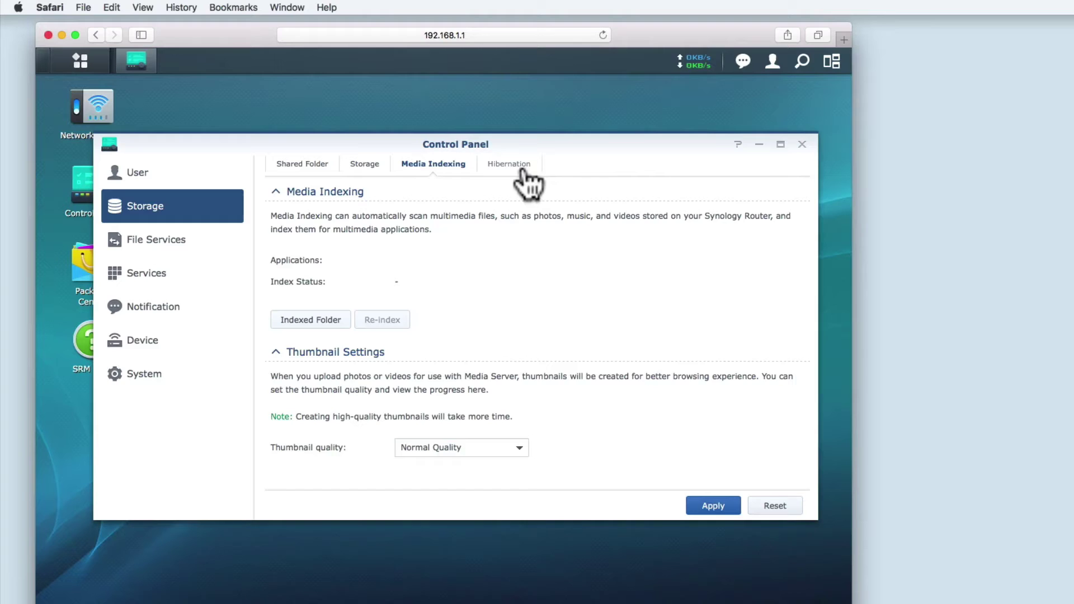
click(523, 168)
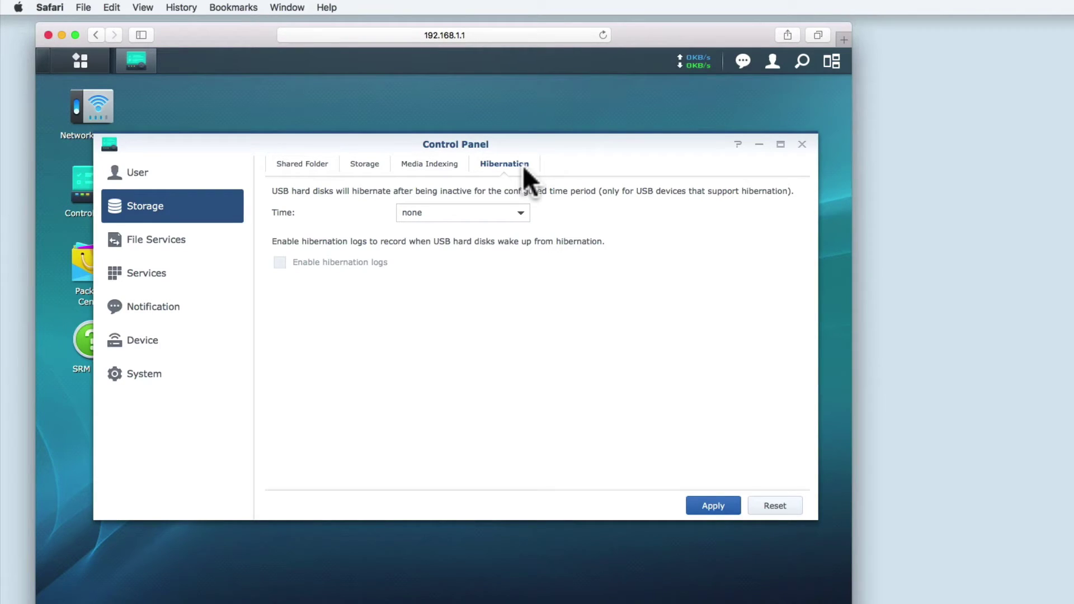
click(520, 213)
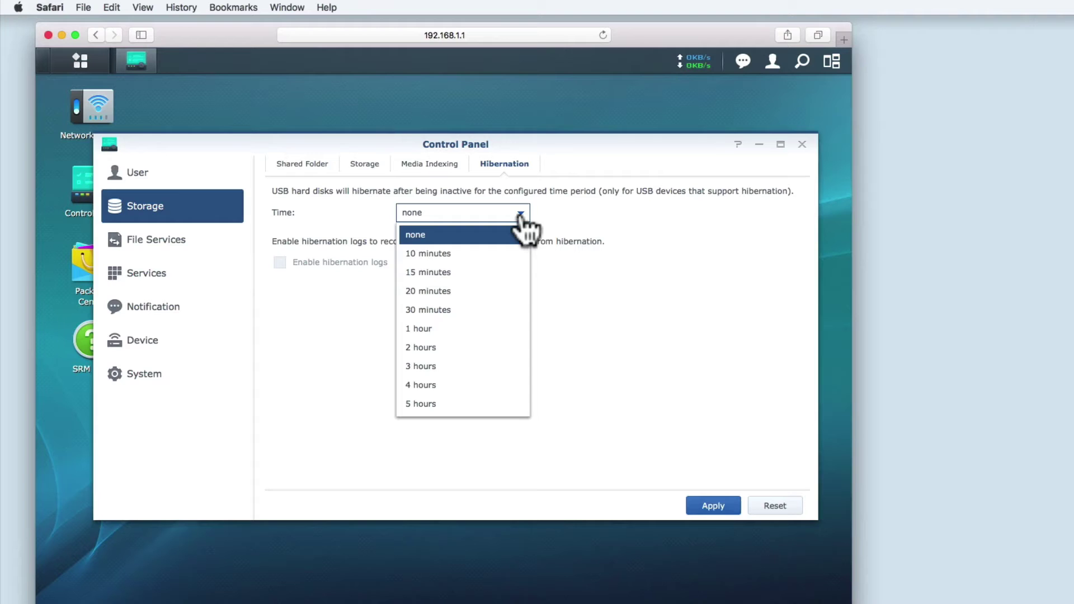
click(521, 213)
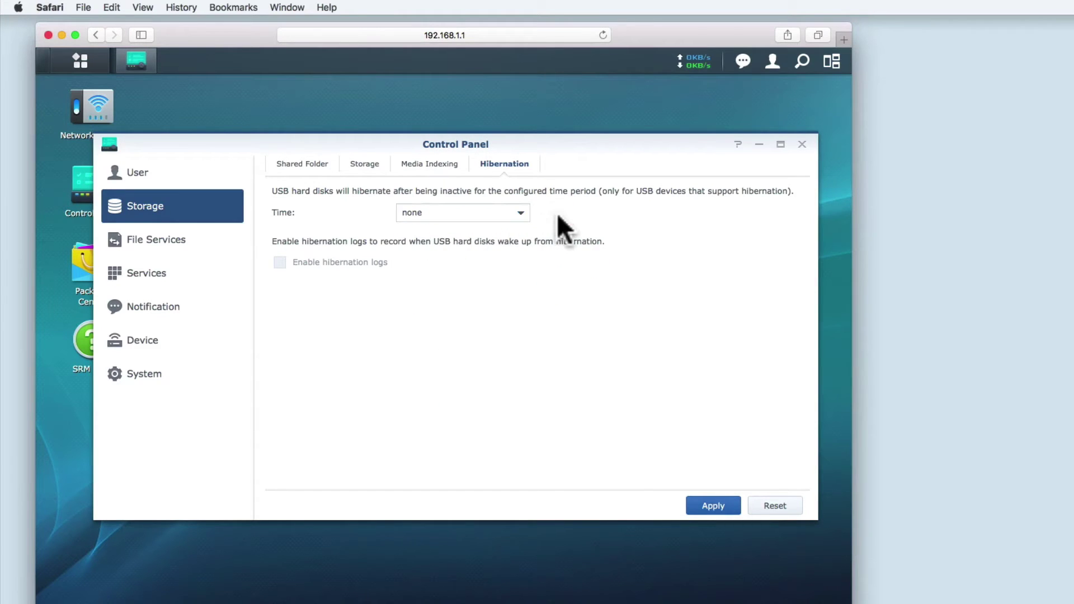
- In File Services, copy the Mac connection address smb://SynologyRouter
click(171, 241)
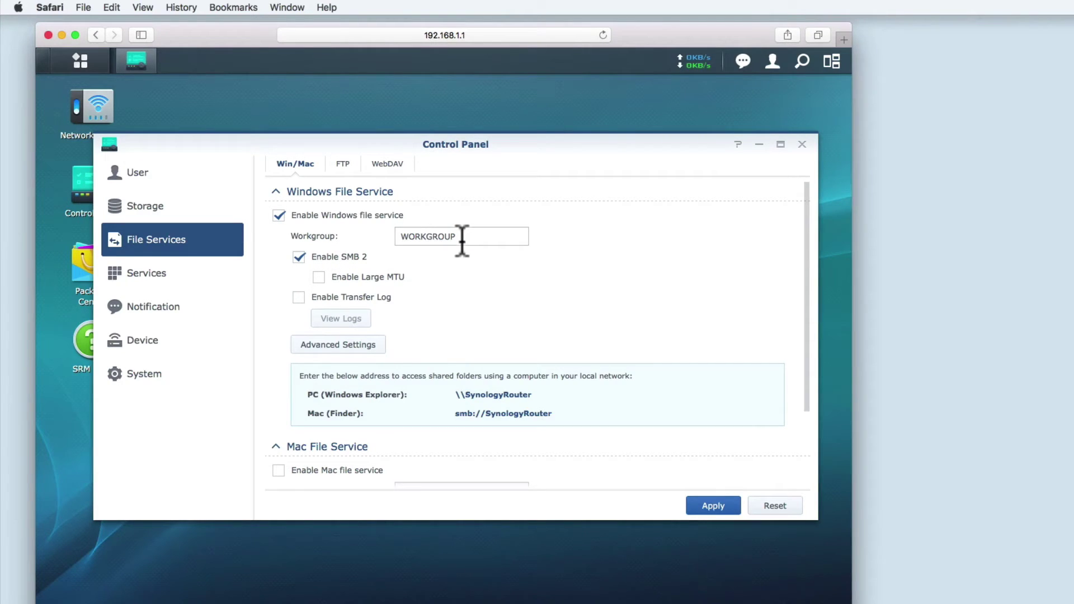
drag(462, 242, 405, 239)
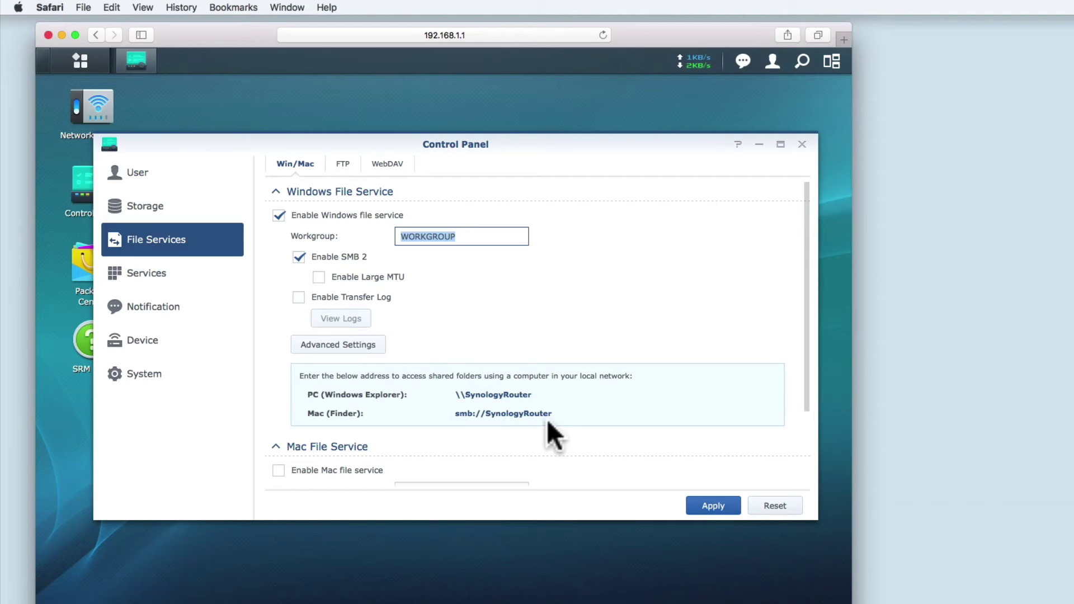
drag(555, 415, 454, 413)
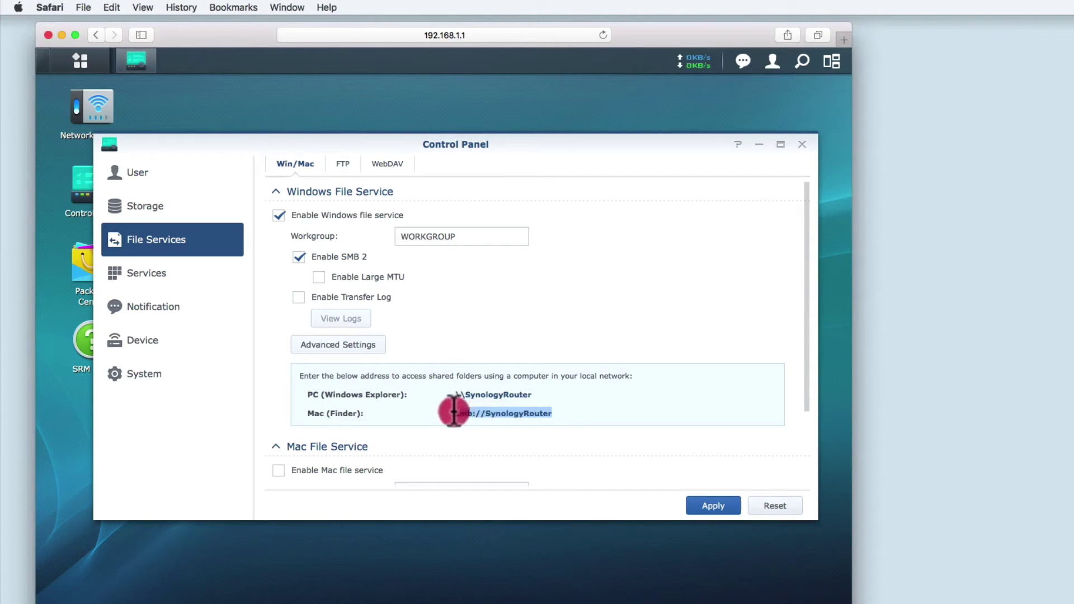
right_click(466, 410)
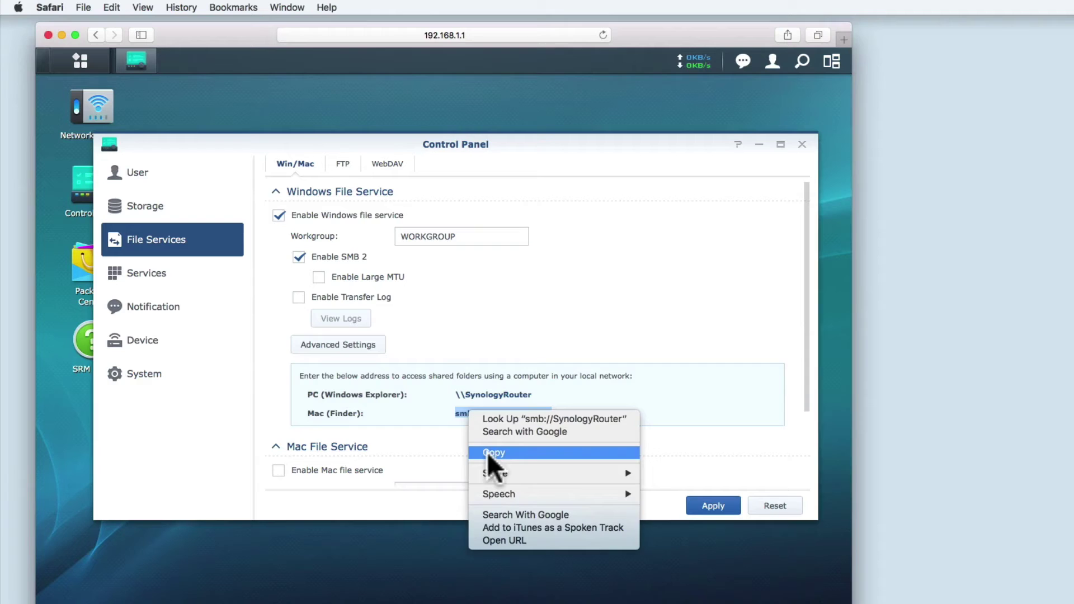
click(487, 452)
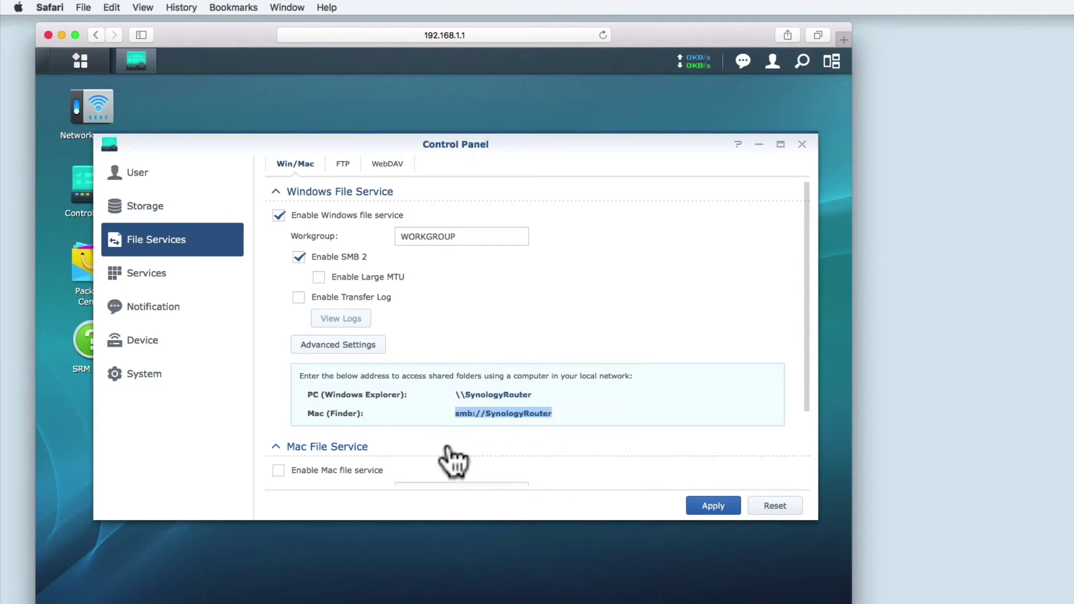
scroll(454, 462, down, 3)
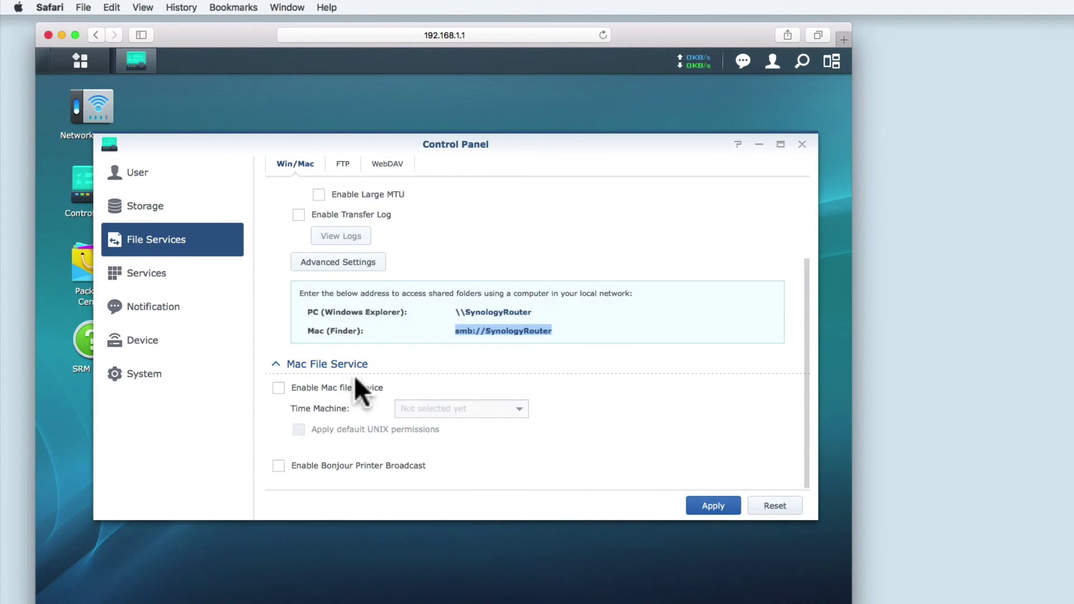
click(279, 387)
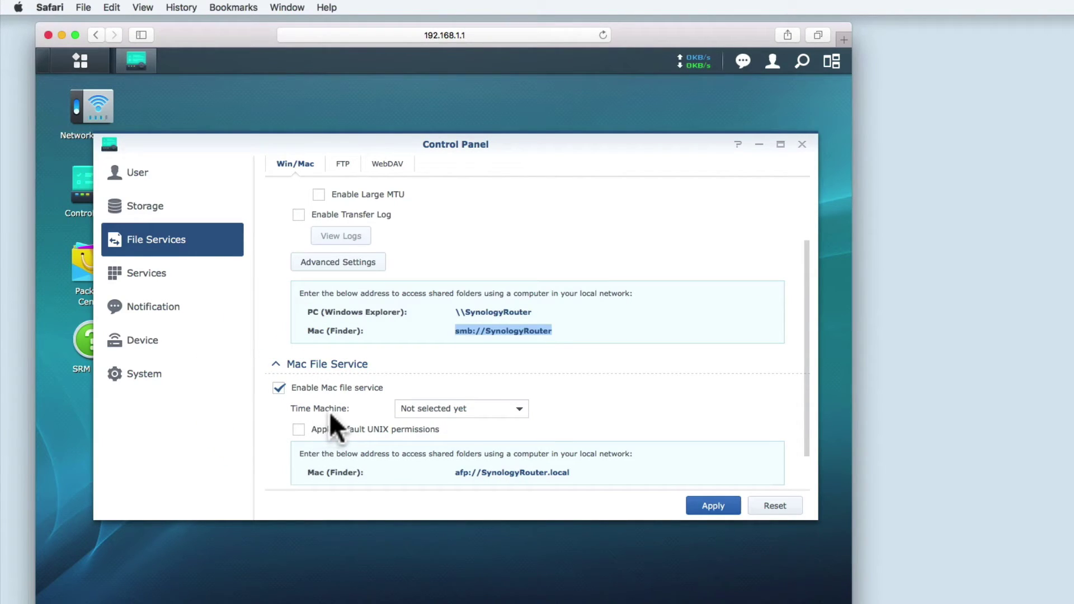
click(431, 412)
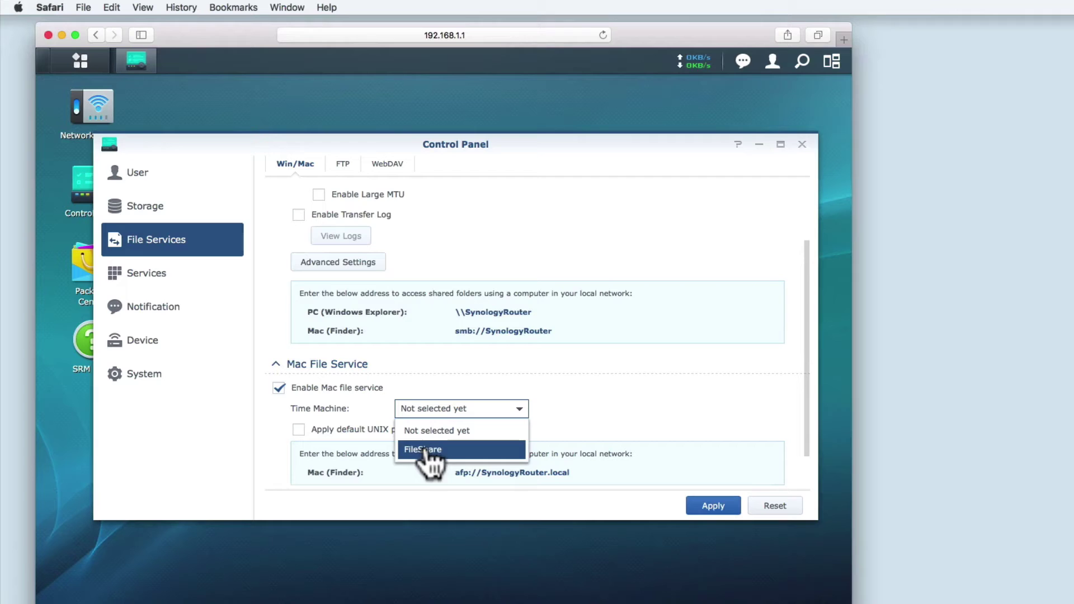
click(425, 452)
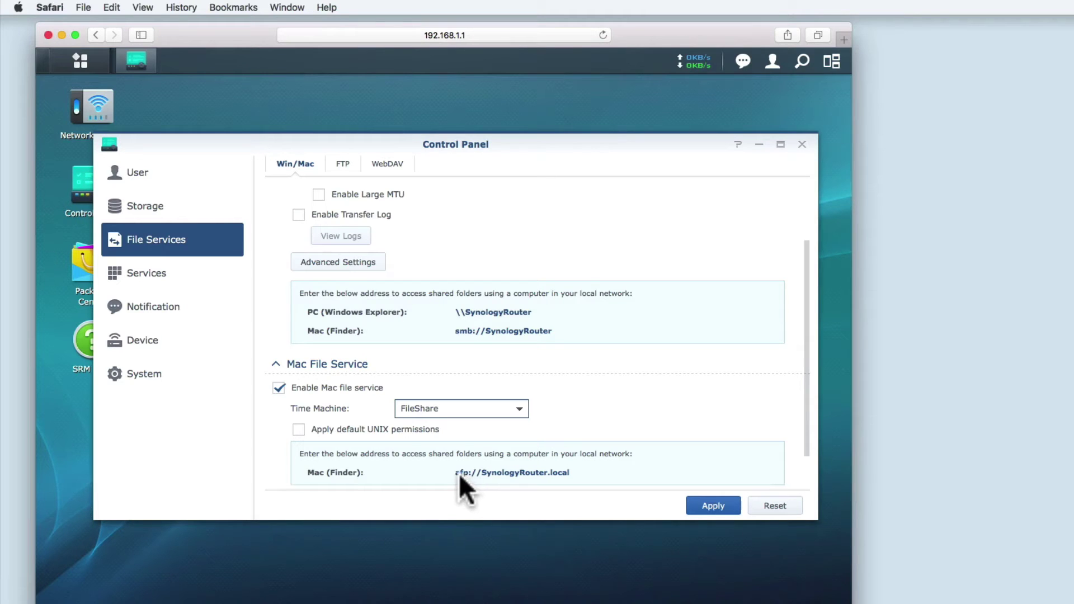
click(311, 387)
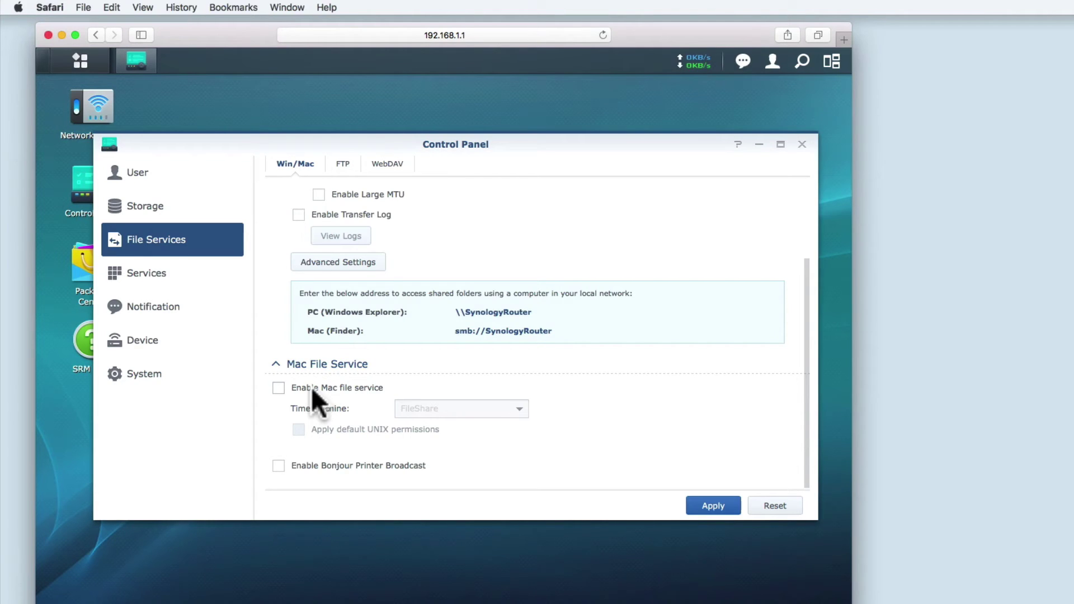
scroll(311, 387, up, 3)
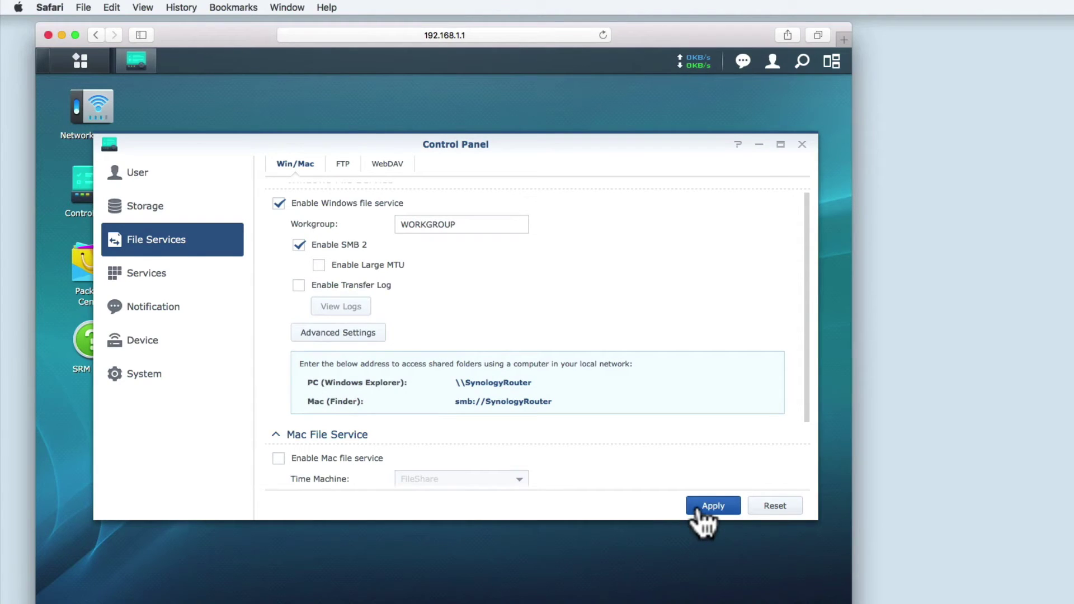
click(697, 510)
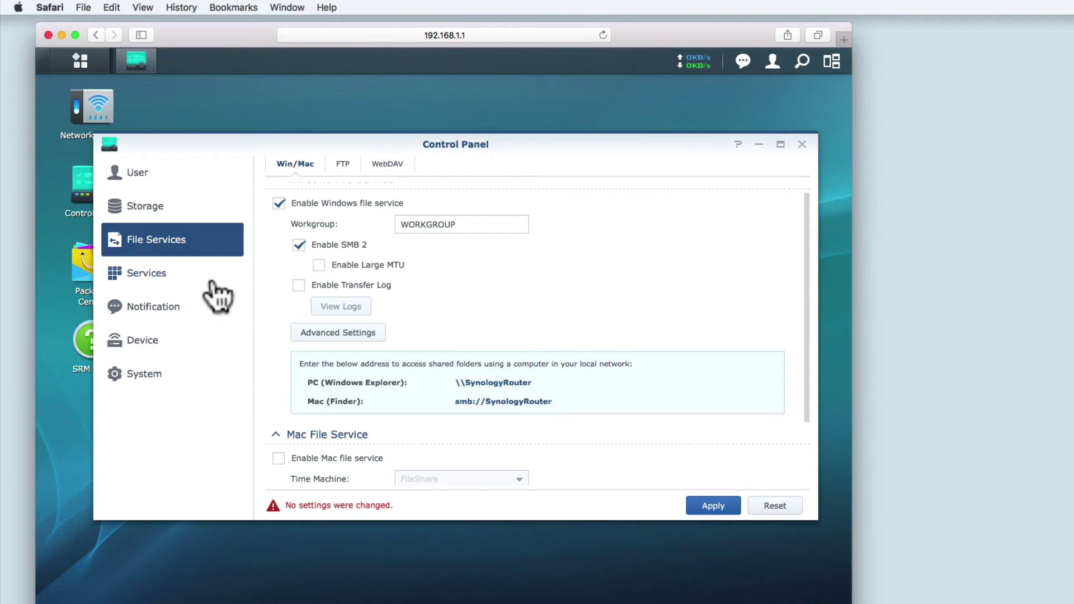
- Create a new user account with a username and confirmed password, then return to Storage
click(149, 179)
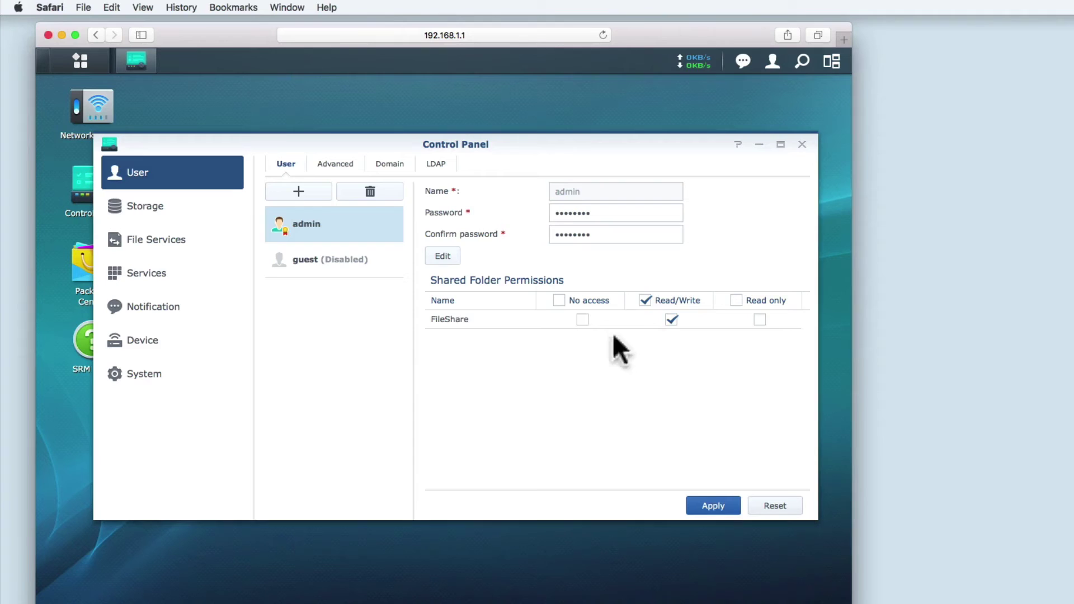
click(295, 196)
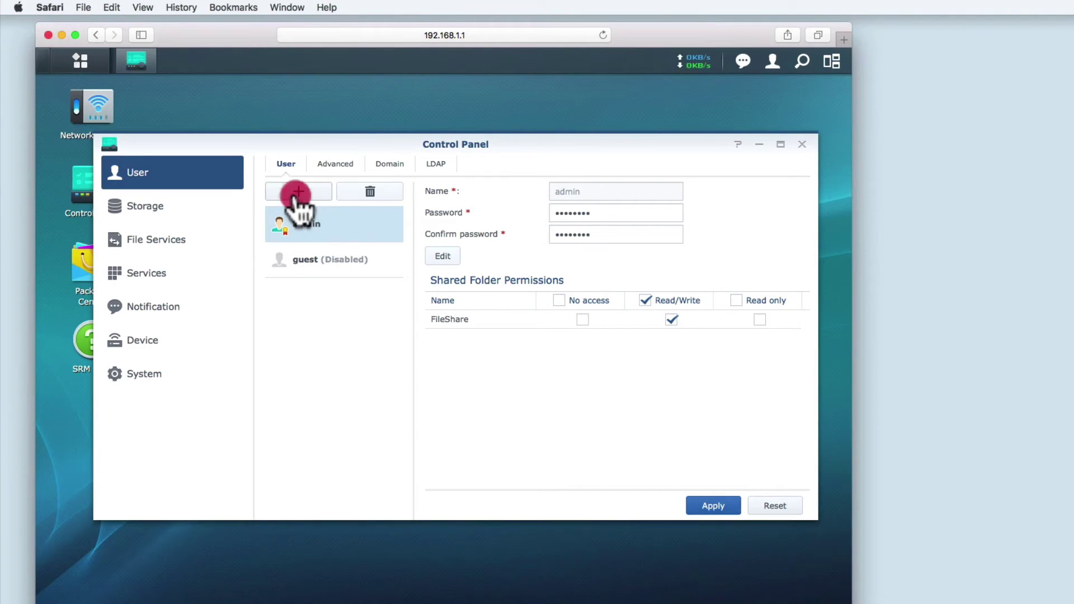
click(617, 193)
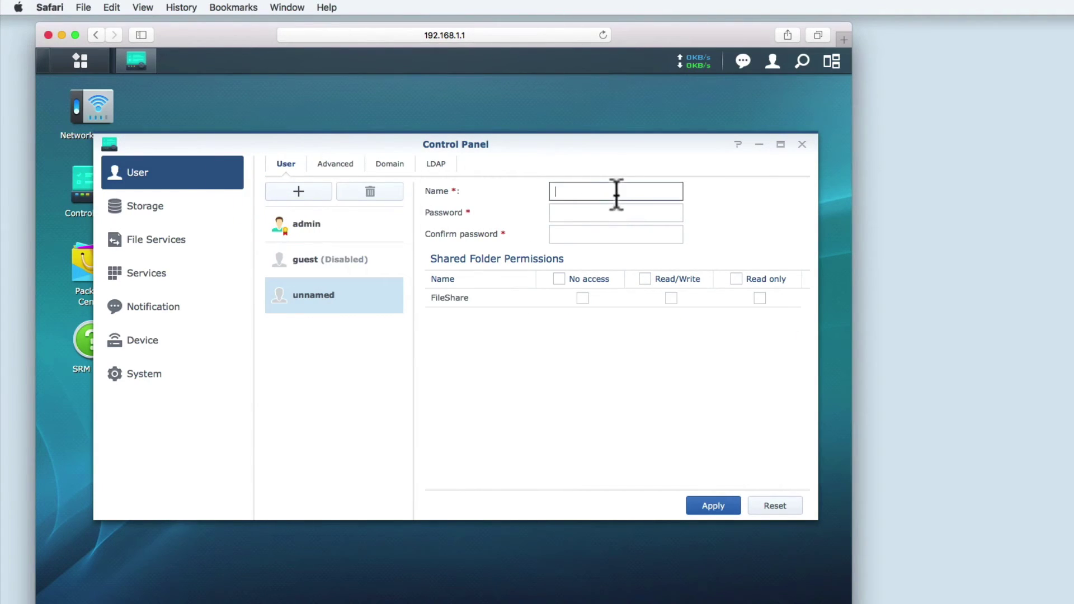
text(mydoodads)
key(Escape)
click(615, 213)
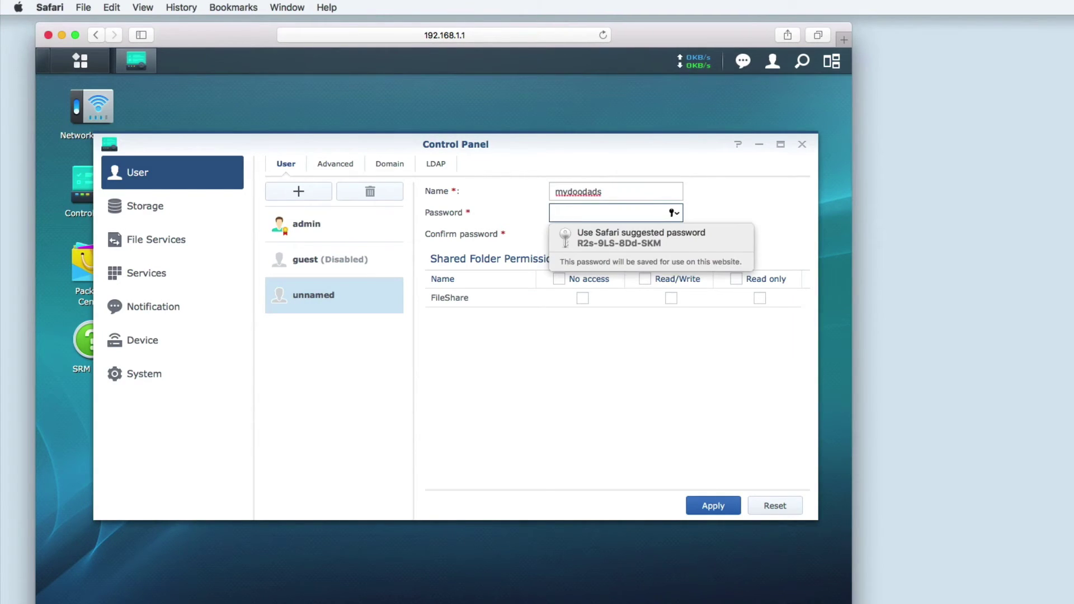
text(•••••••)
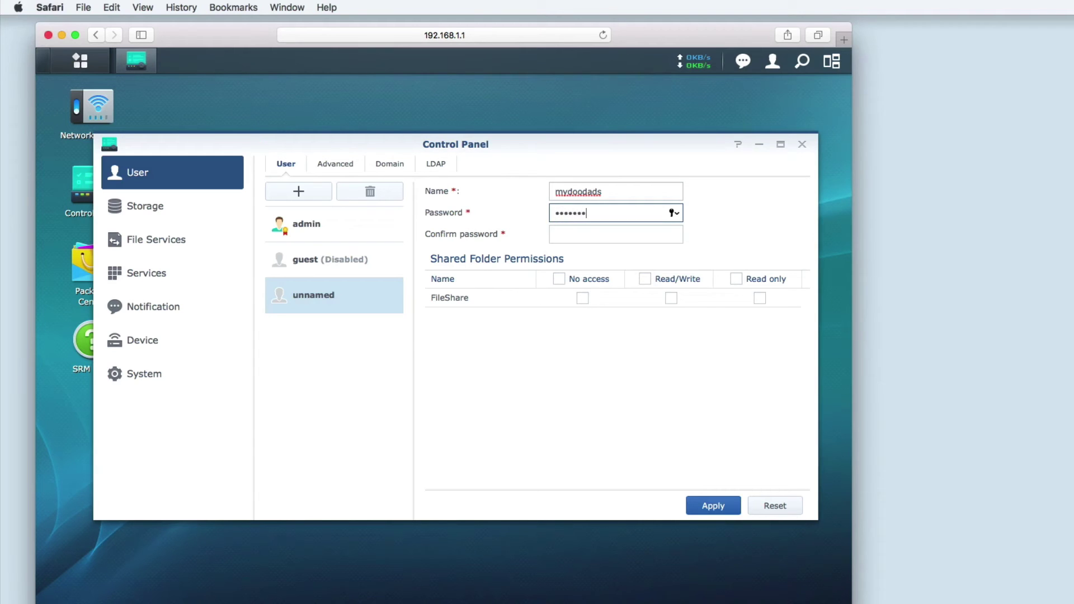
key(Tab)
text(•••••••)
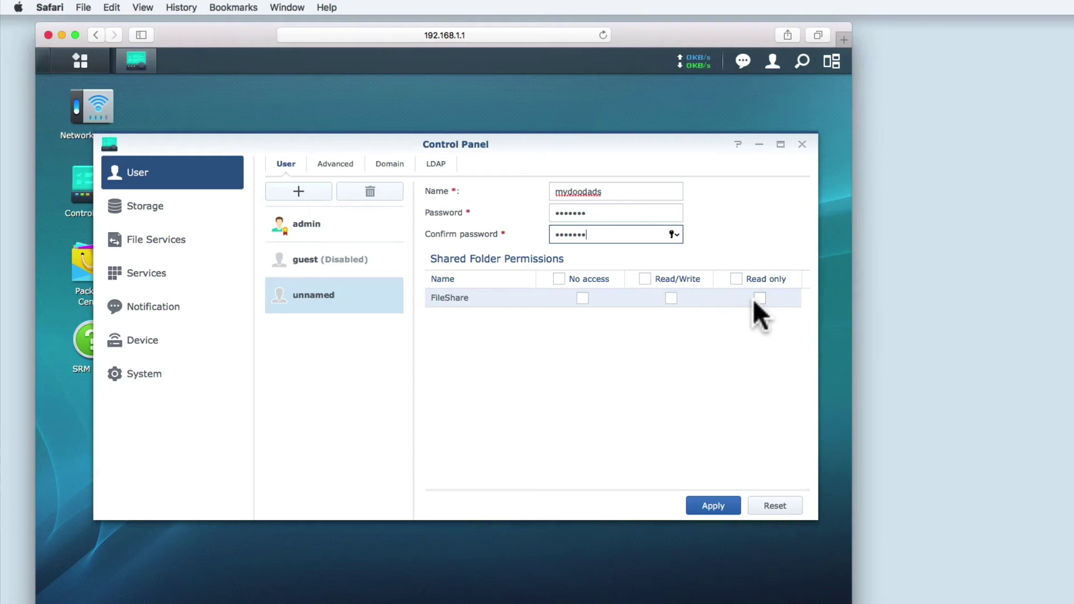
click(724, 507)
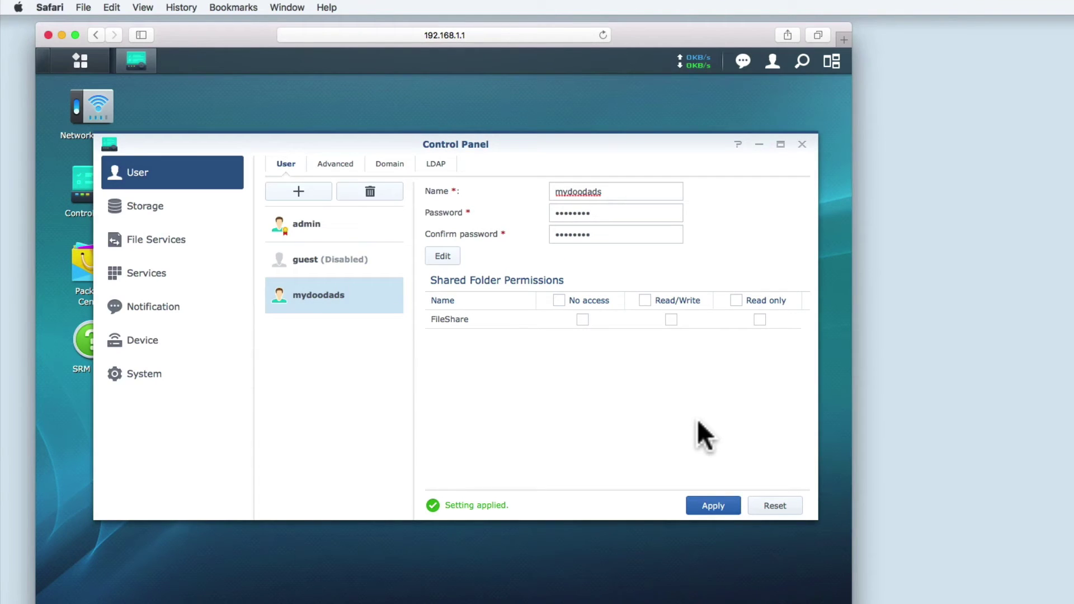
click(146, 209)
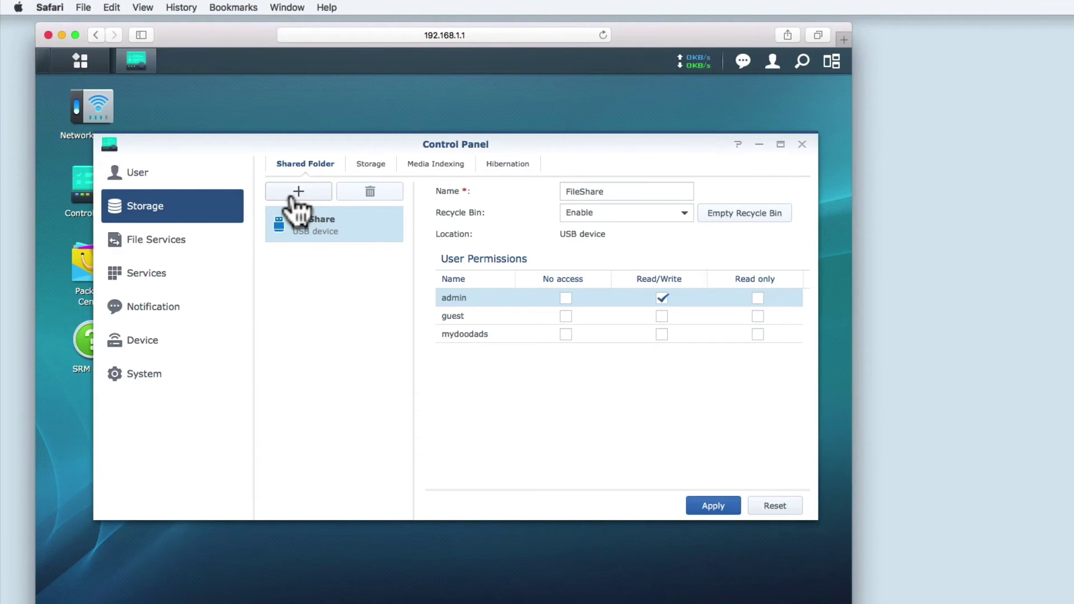
- Add a shared folder named Public with Enable Recycle Bin ticked
click(292, 196)
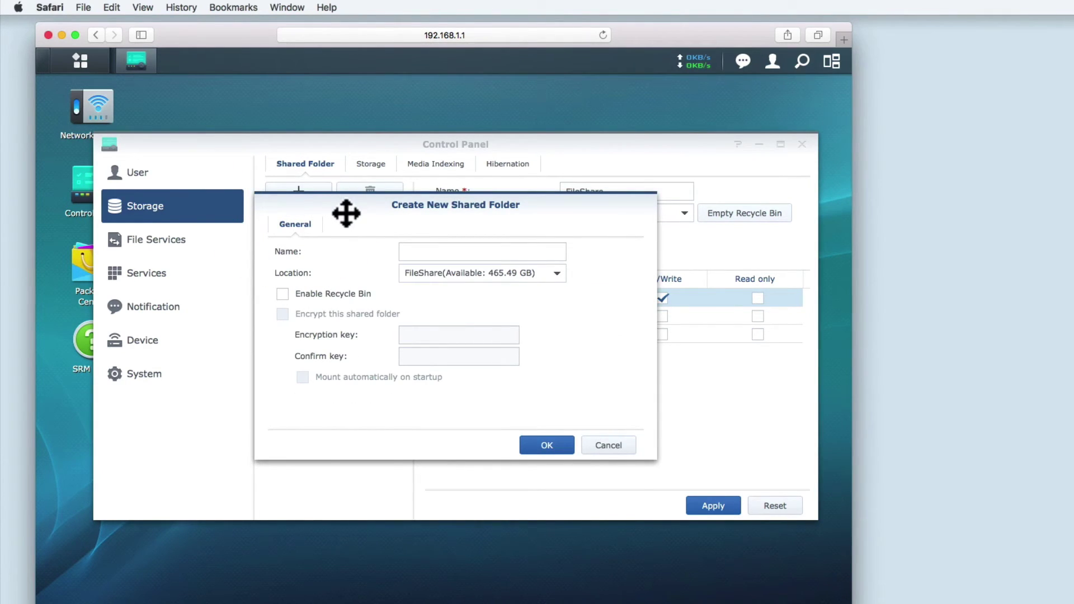
click(411, 250)
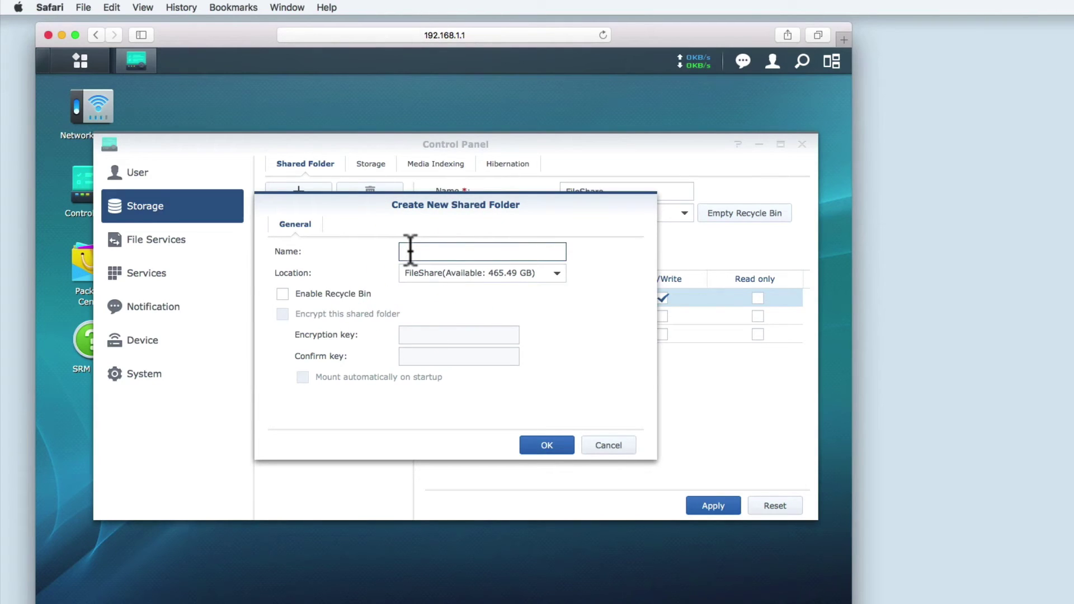
text(Public)
click(314, 294)
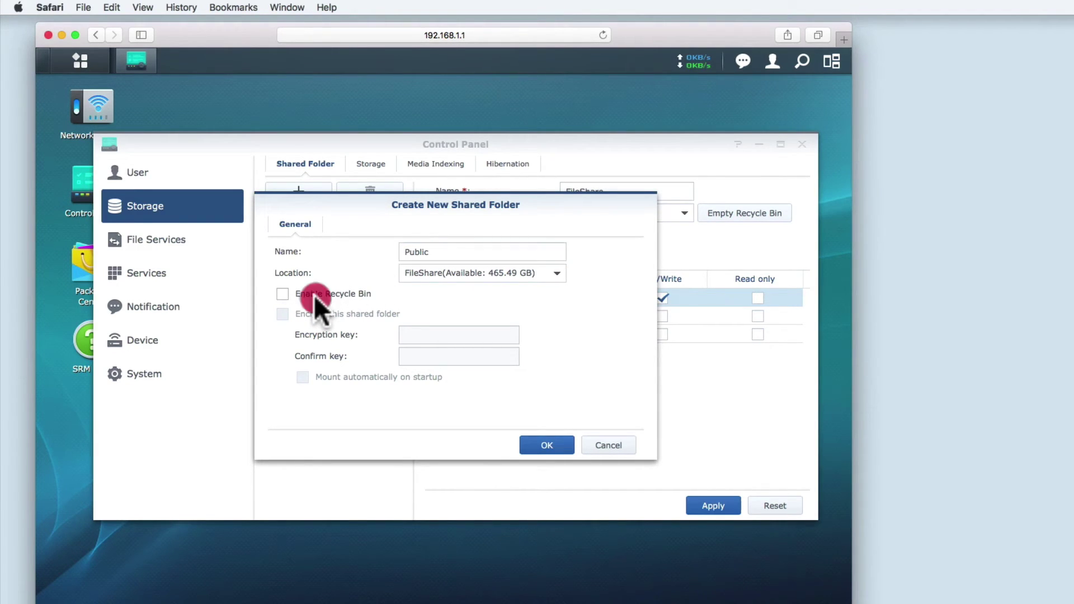
click(546, 446)
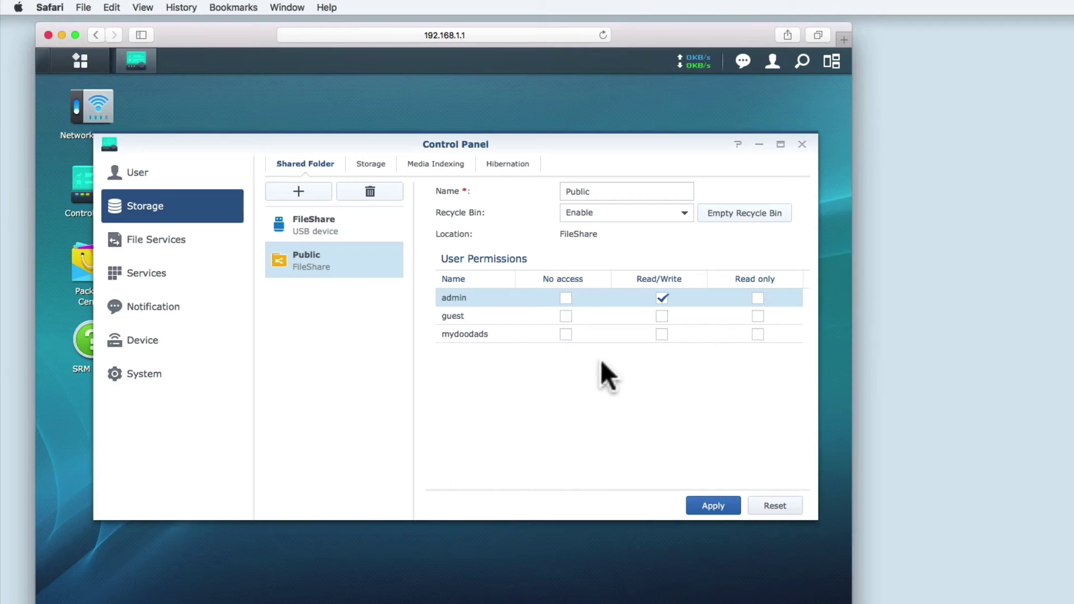
- Grant the new user Read/Write on Public, apply, and compare with FileShare's permissions
click(661, 335)
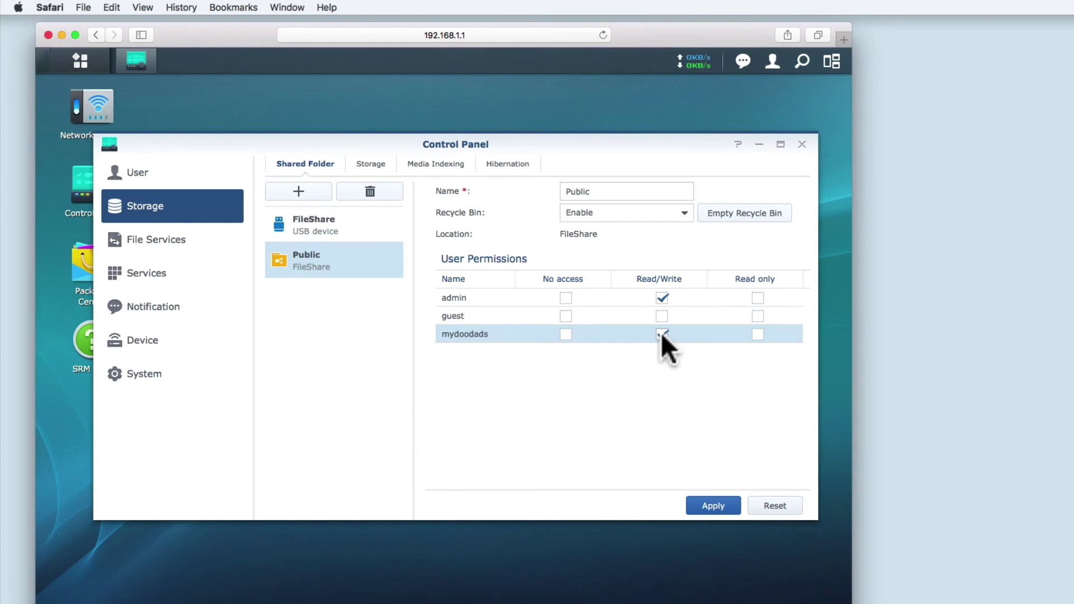
click(712, 506)
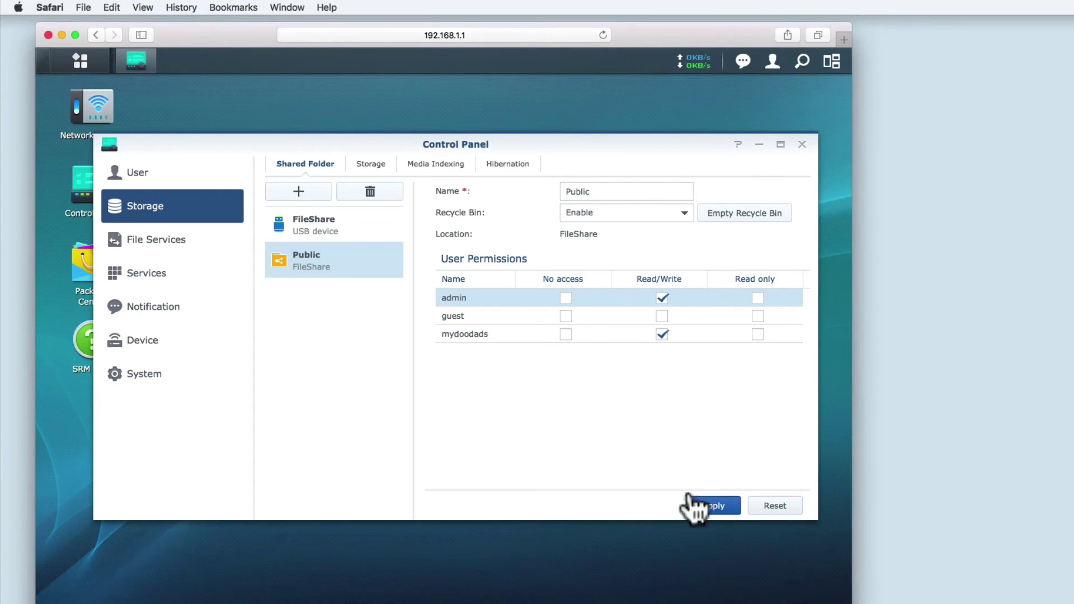
click(338, 232)
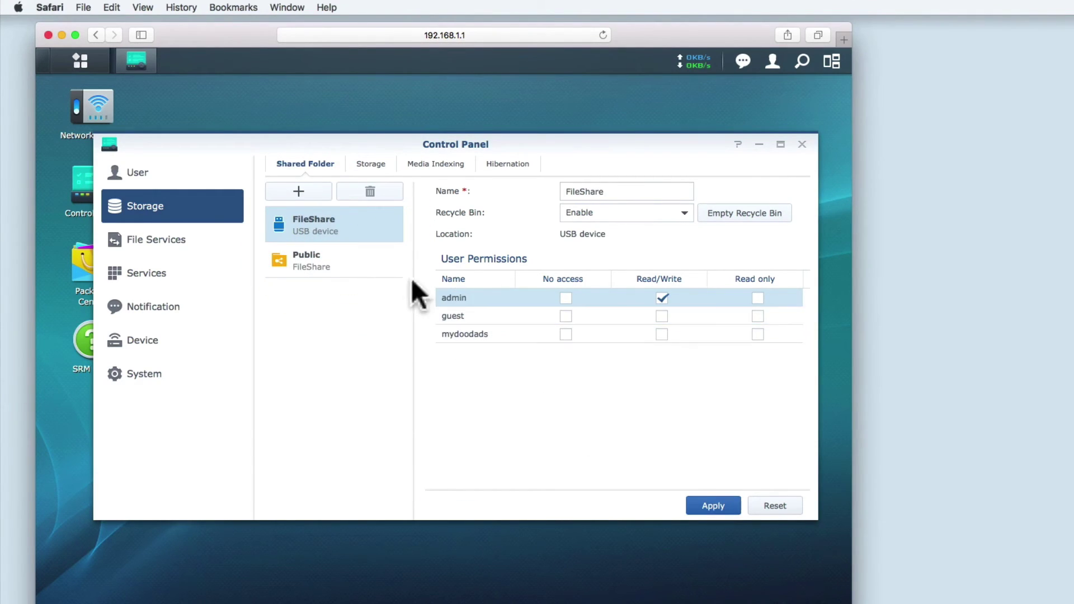
click(348, 264)
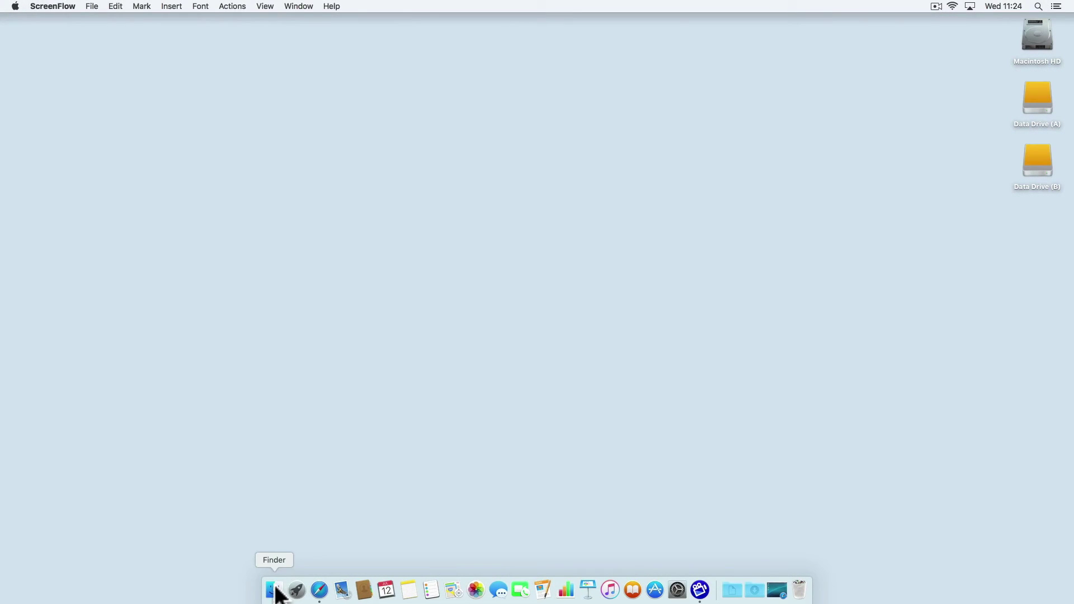
- Browse Finder's network shared computers to the synologyrouter computer
click(274, 590)
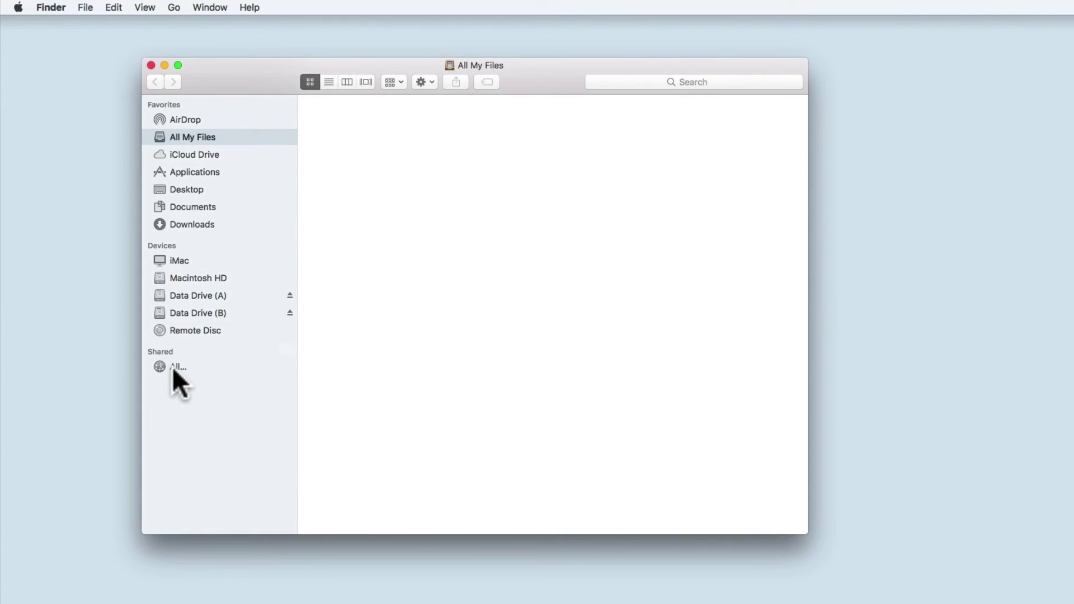
click(176, 367)
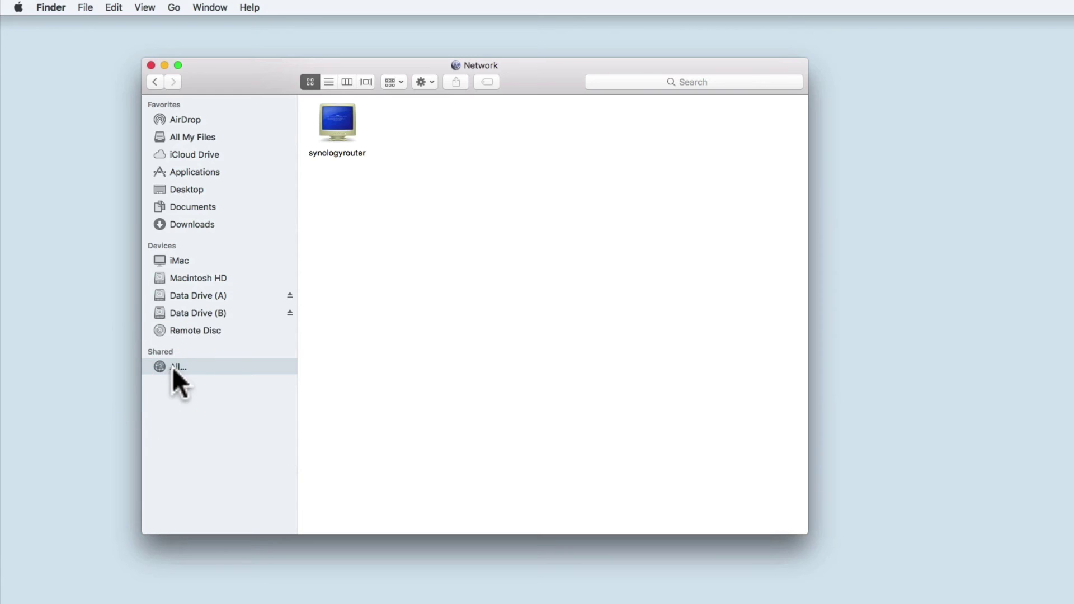
double_click(337, 126)
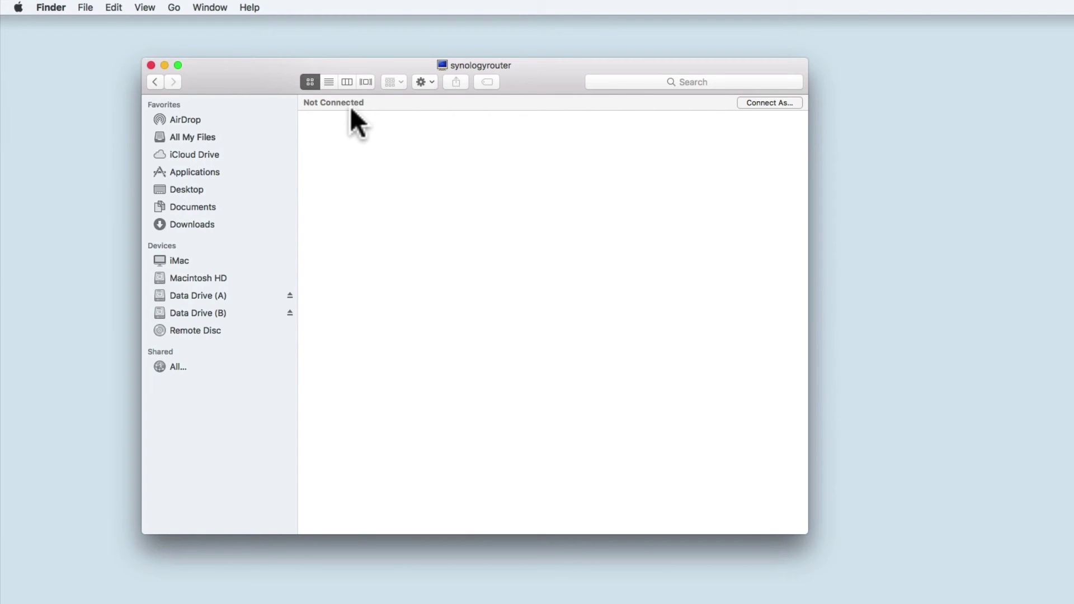
- Connect to synologyrouter as a registered user and open FileShare, which reports it can't be found
click(769, 102)
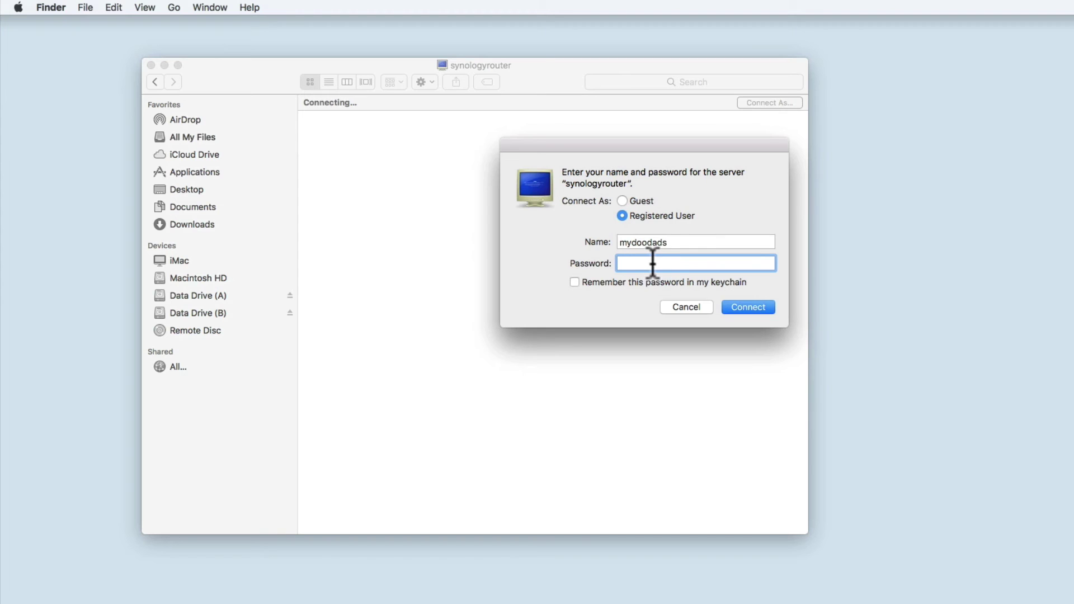
text(•••••••)
key(Return)
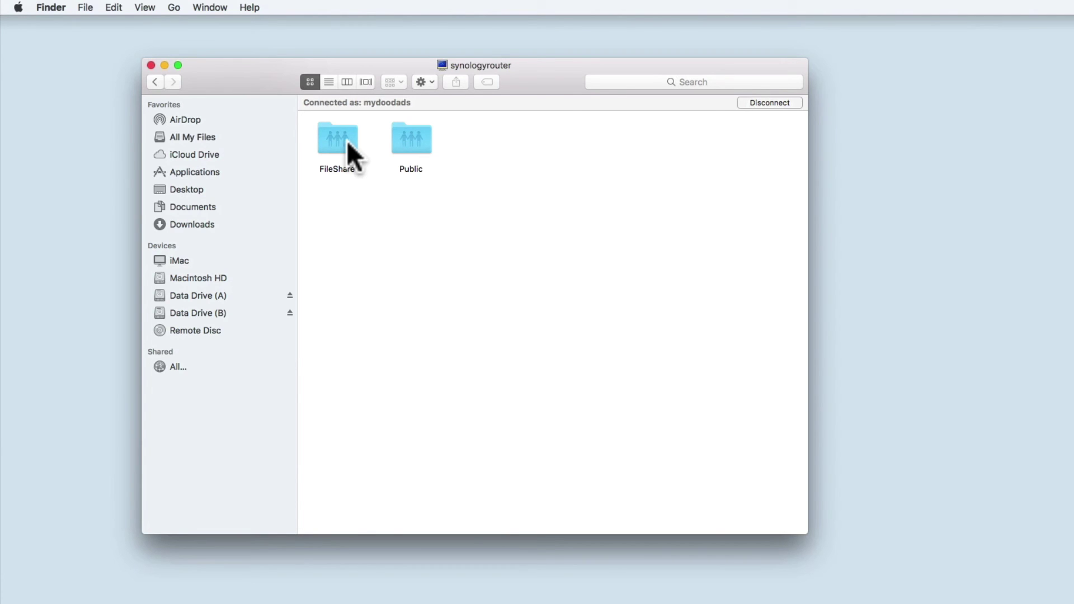
double_click(347, 143)
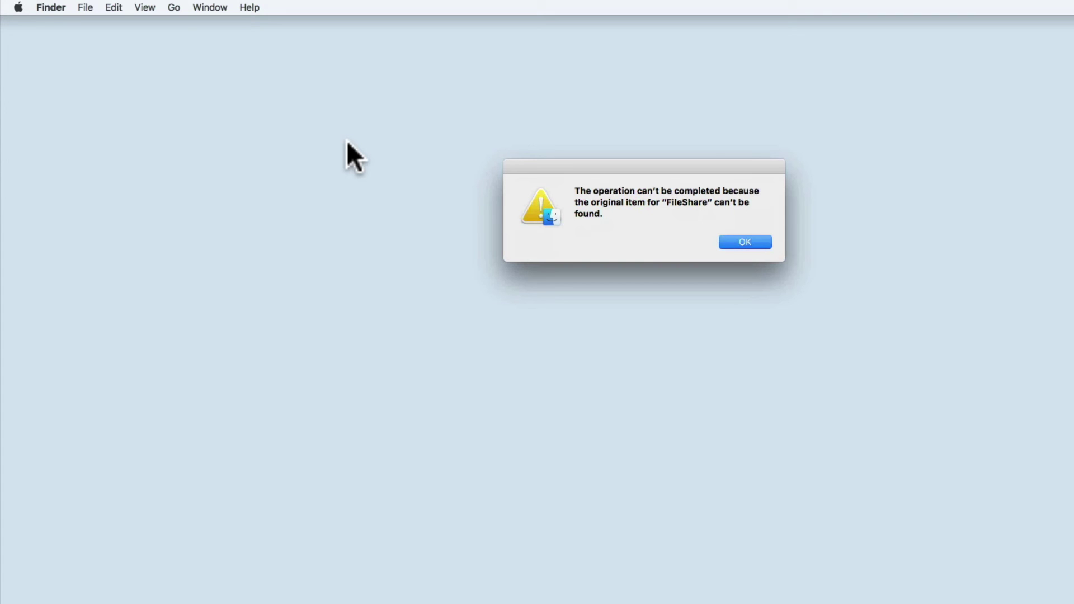
- Dismiss the error and reconnect to synologyrouter as a registered user with the account password
click(744, 242)
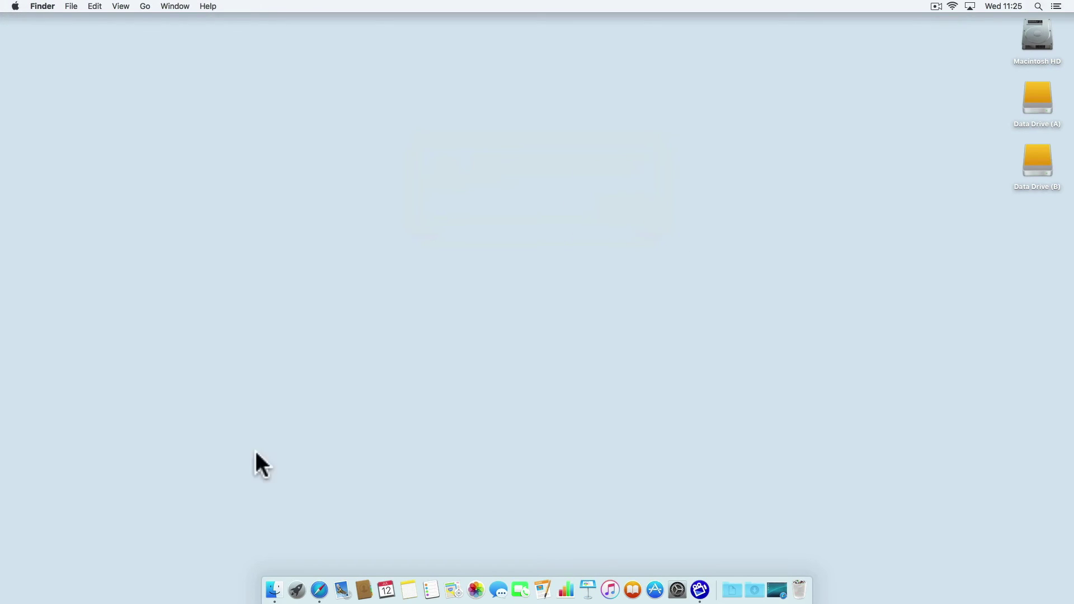
click(272, 589)
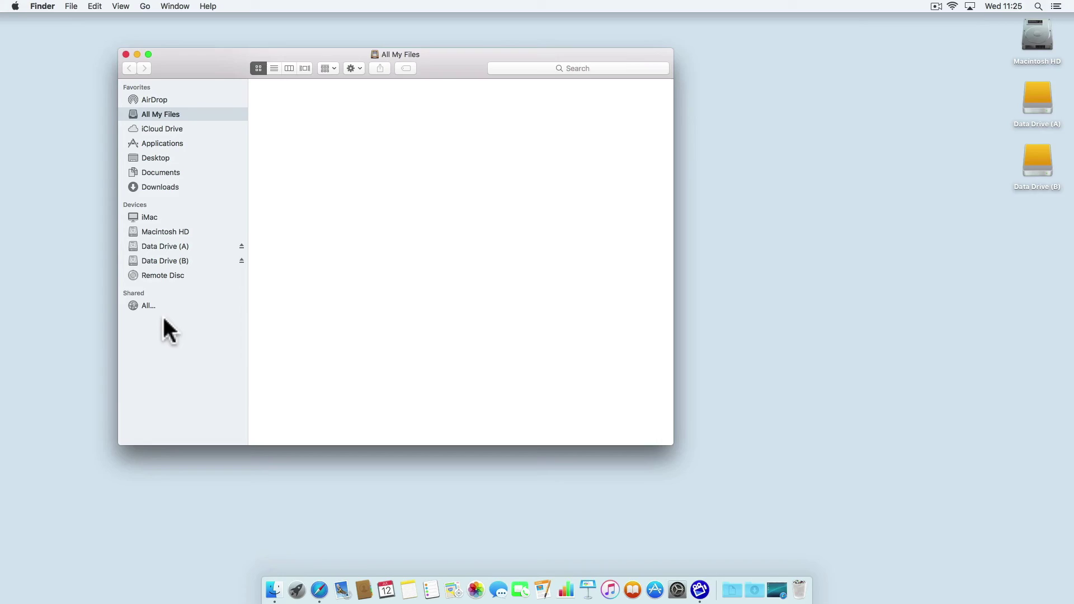
click(149, 305)
click(280, 103)
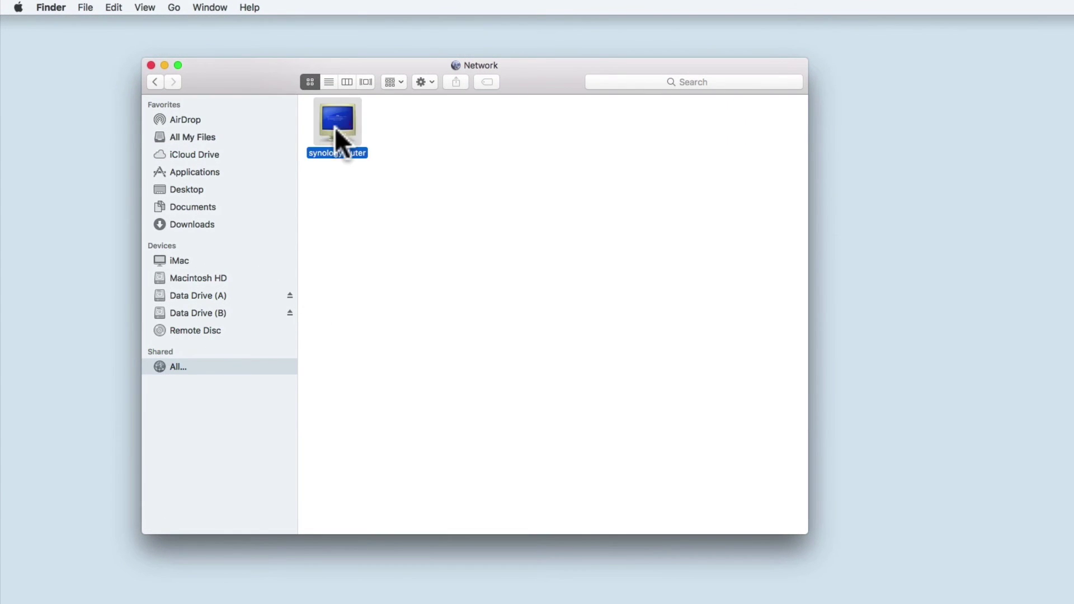
double_click(335, 129)
click(785, 104)
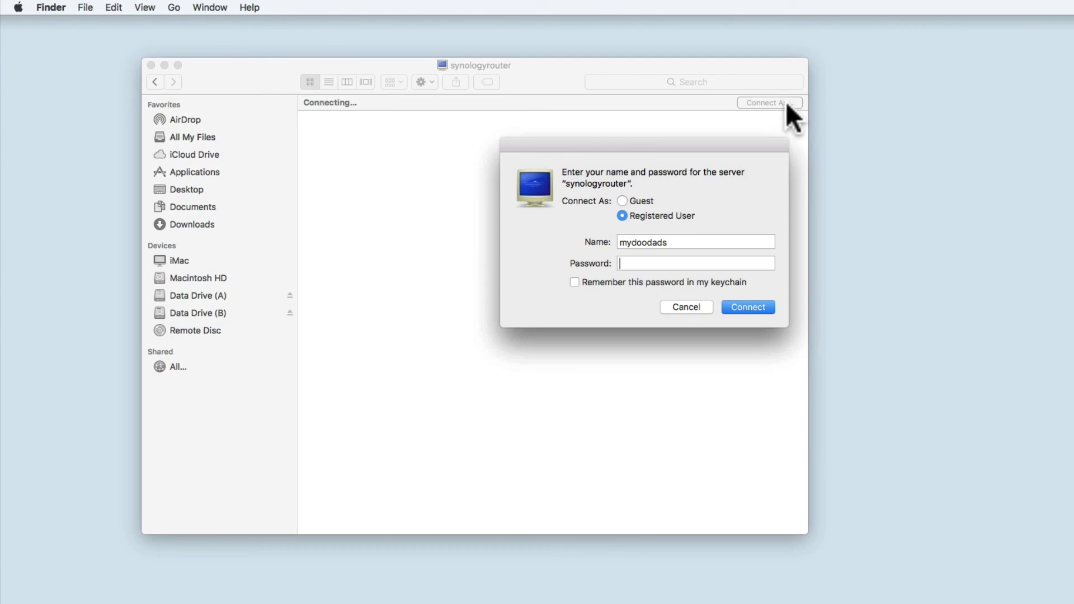
text(•••)
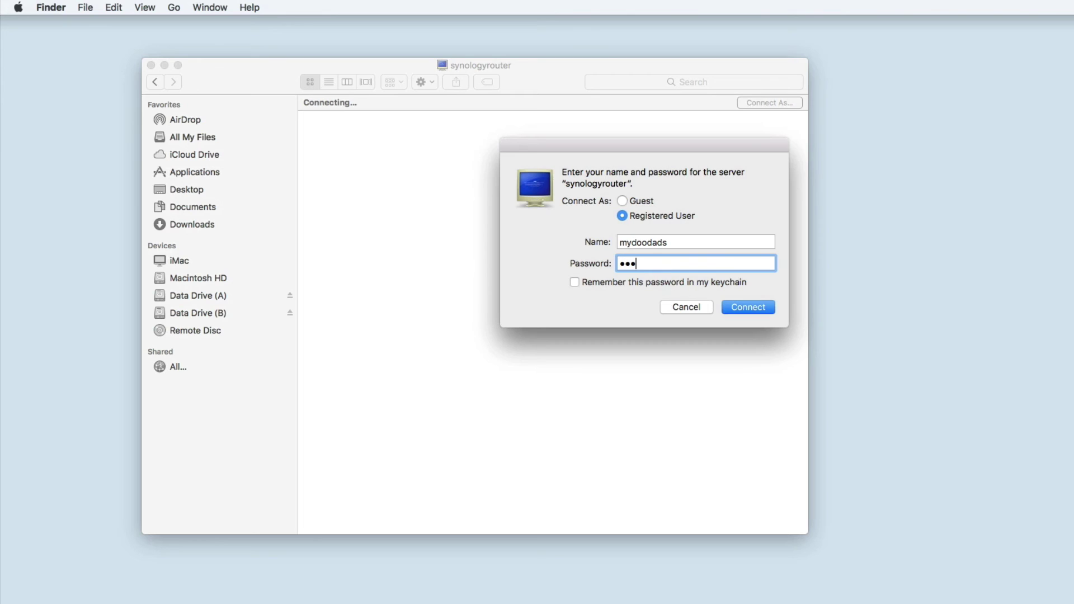
text(••••)
click(670, 279)
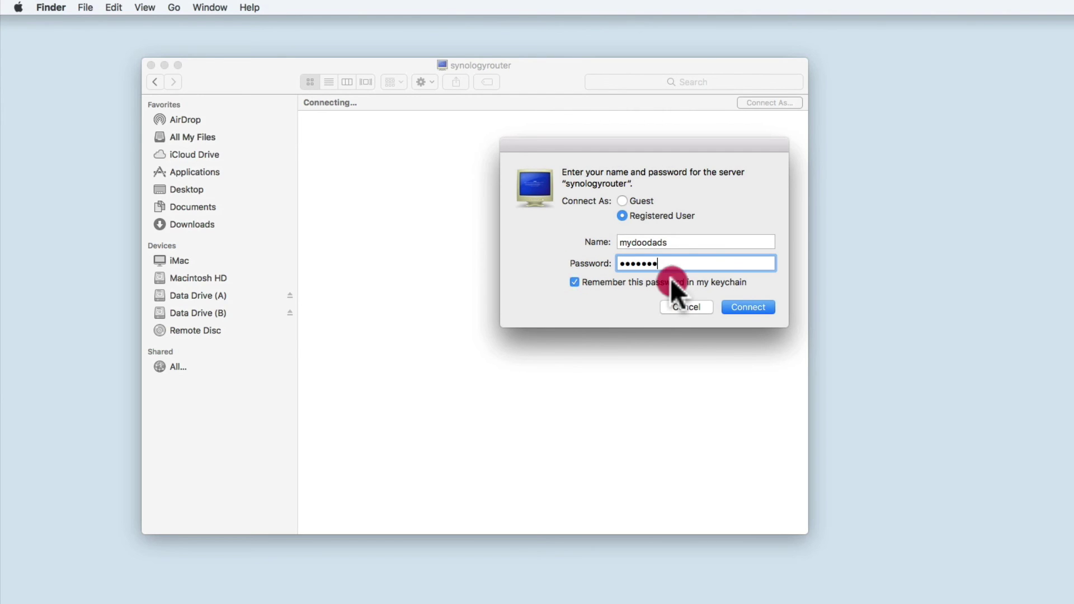
click(744, 304)
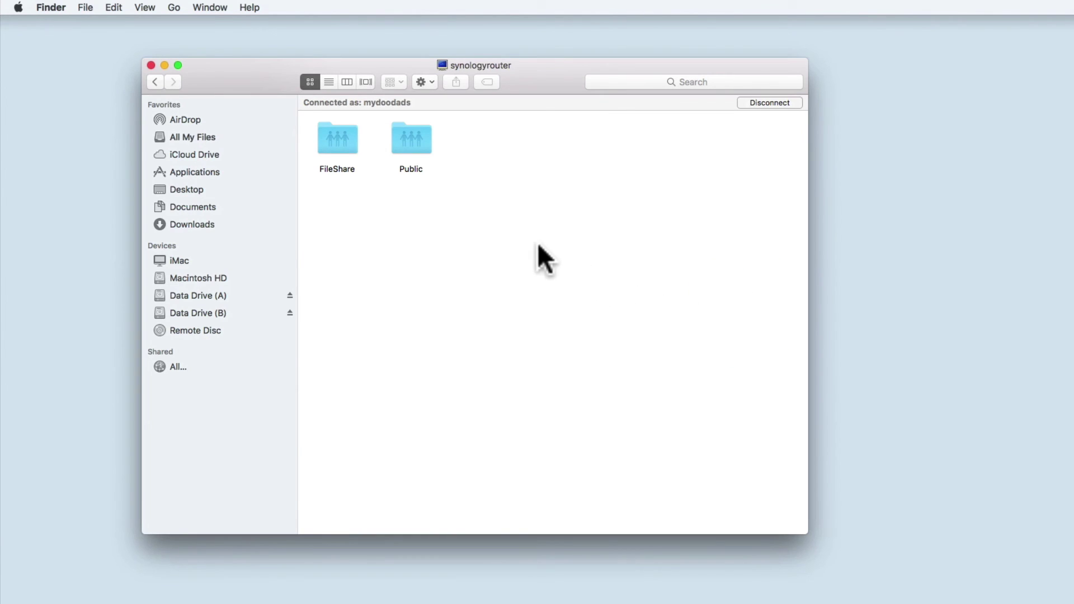
- Create a new untitled folder inside the Public share and move it beside #recycle
double_click(413, 142)
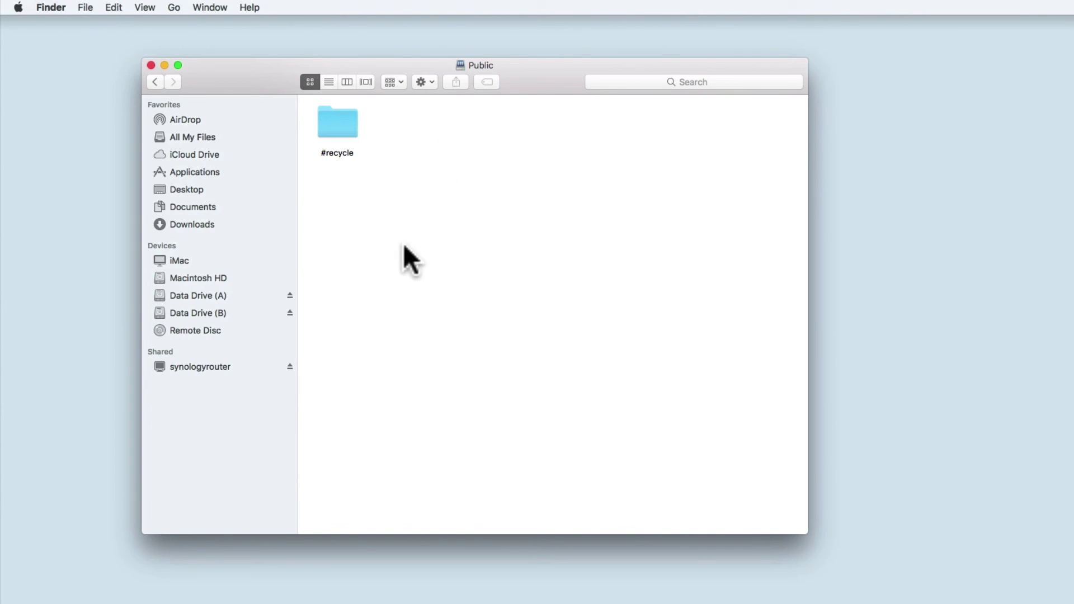
right_click(412, 179)
click(430, 185)
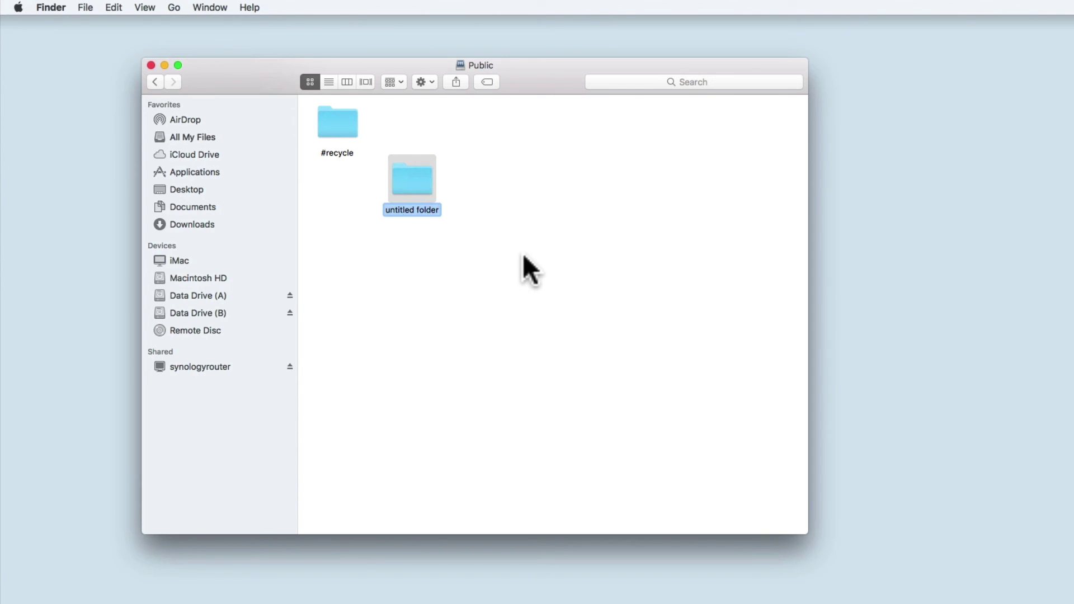
click(522, 253)
click(413, 185)
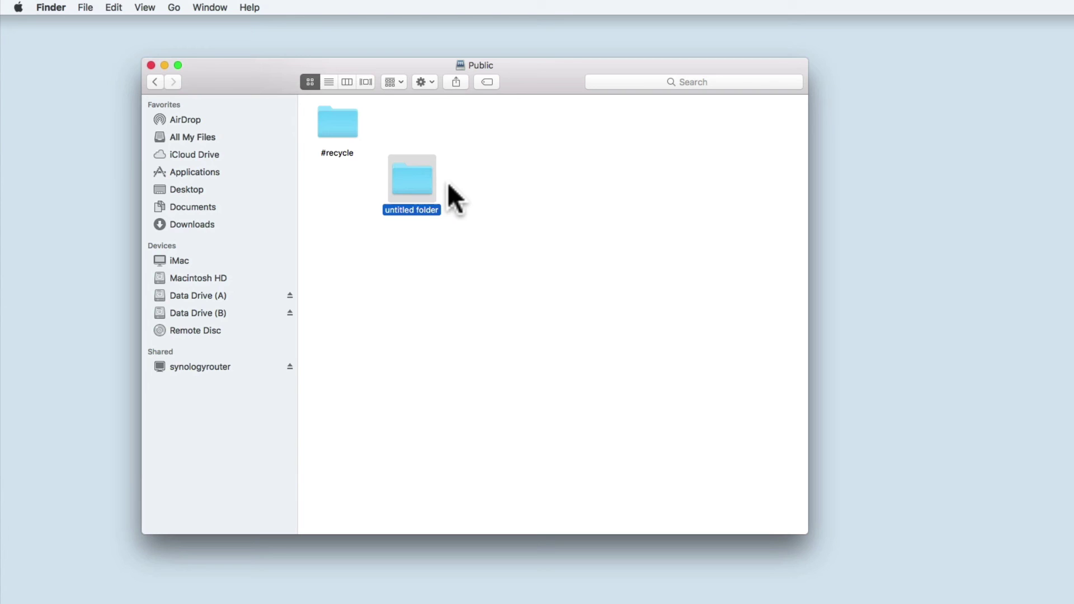
drag(416, 174, 416, 126)
click(461, 162)
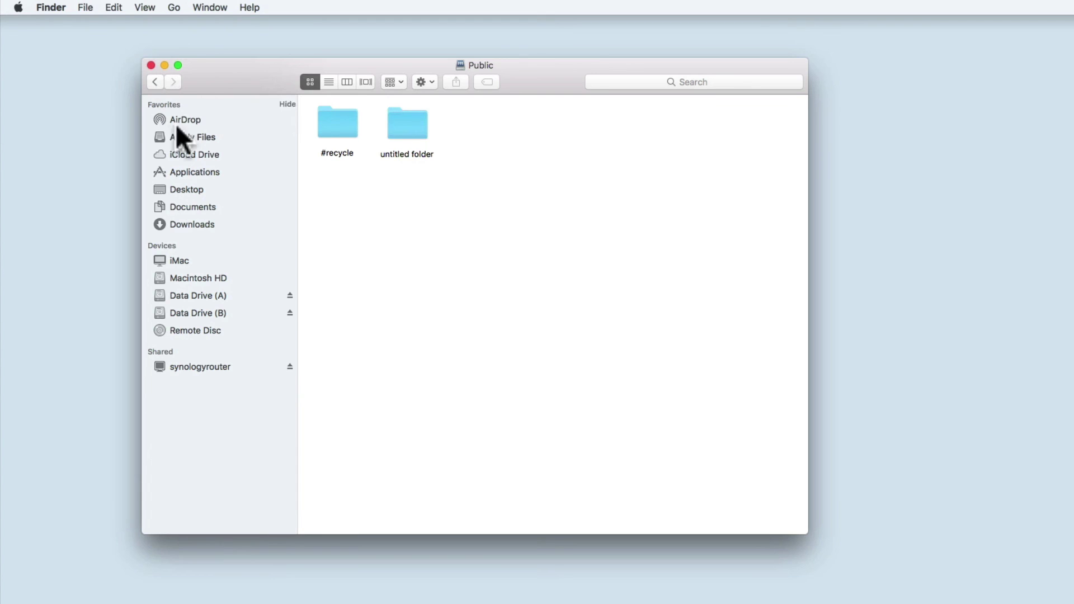
- Eject synologyrouter and connect to server address smb://SynologyRouter
click(292, 366)
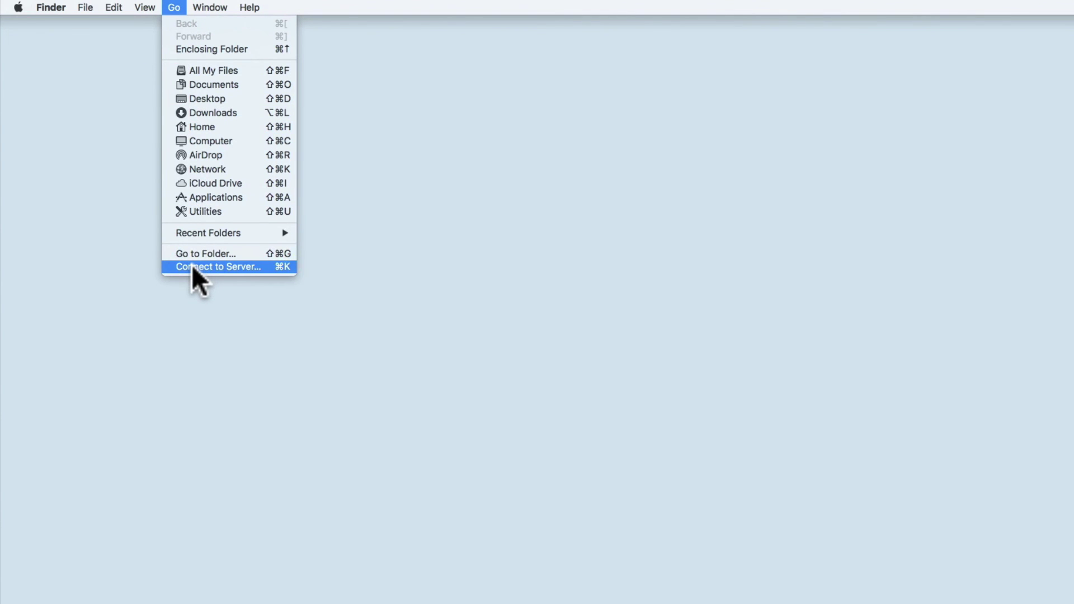
click(241, 268)
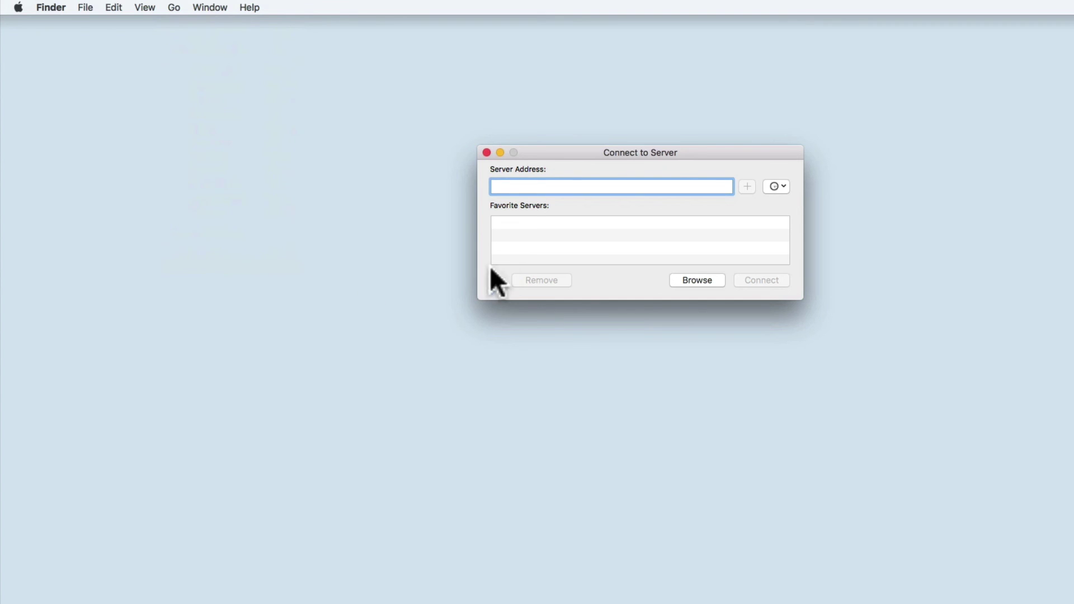
right_click(502, 186)
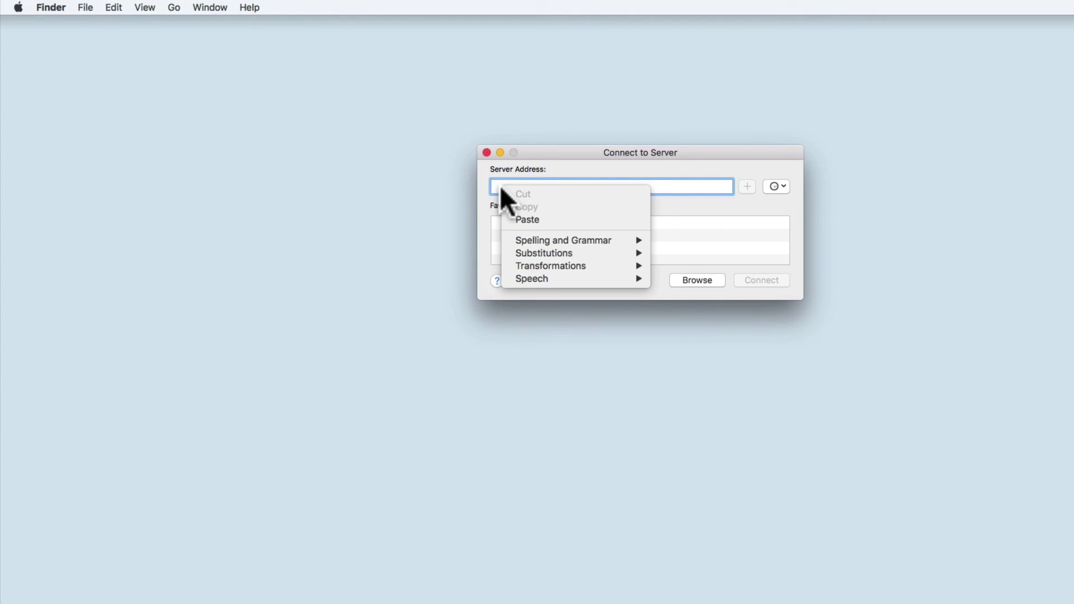
click(518, 219)
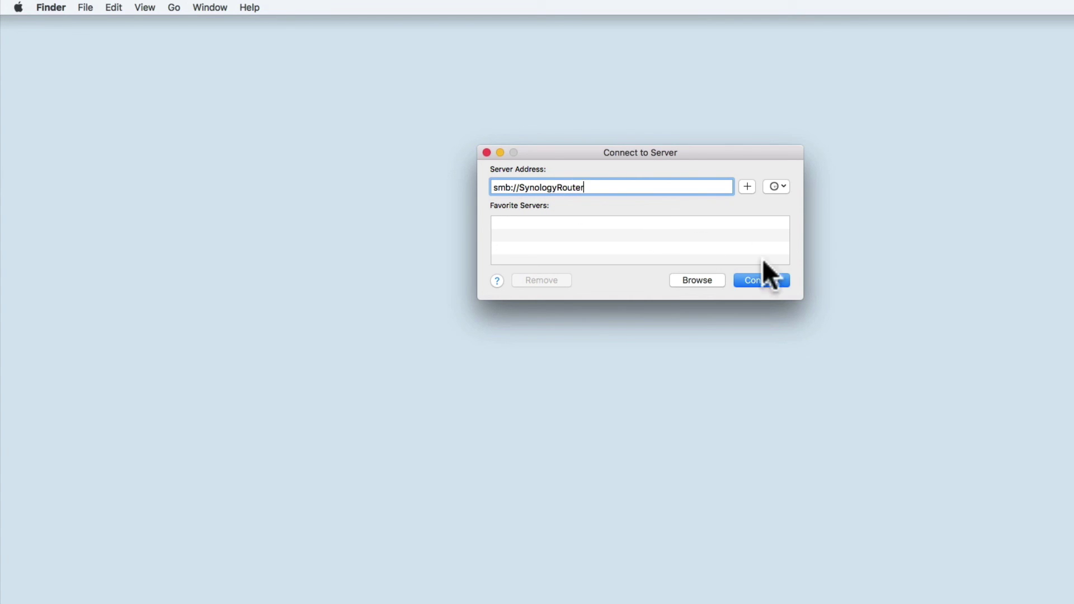
click(781, 280)
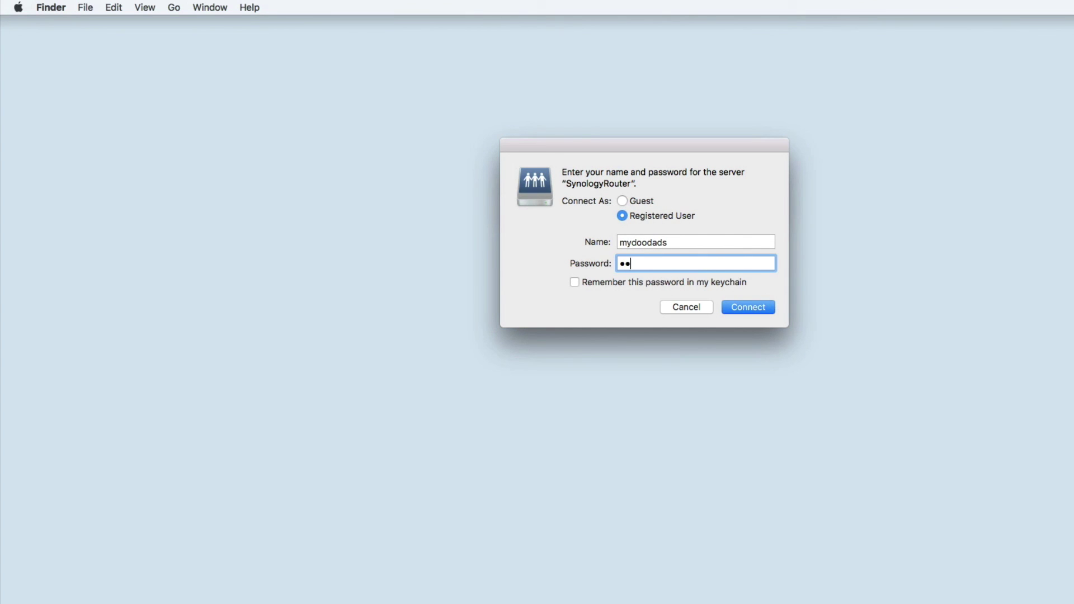
- Log in to SynologyRouter and mount the Public volume
text(•••••)
click(739, 306)
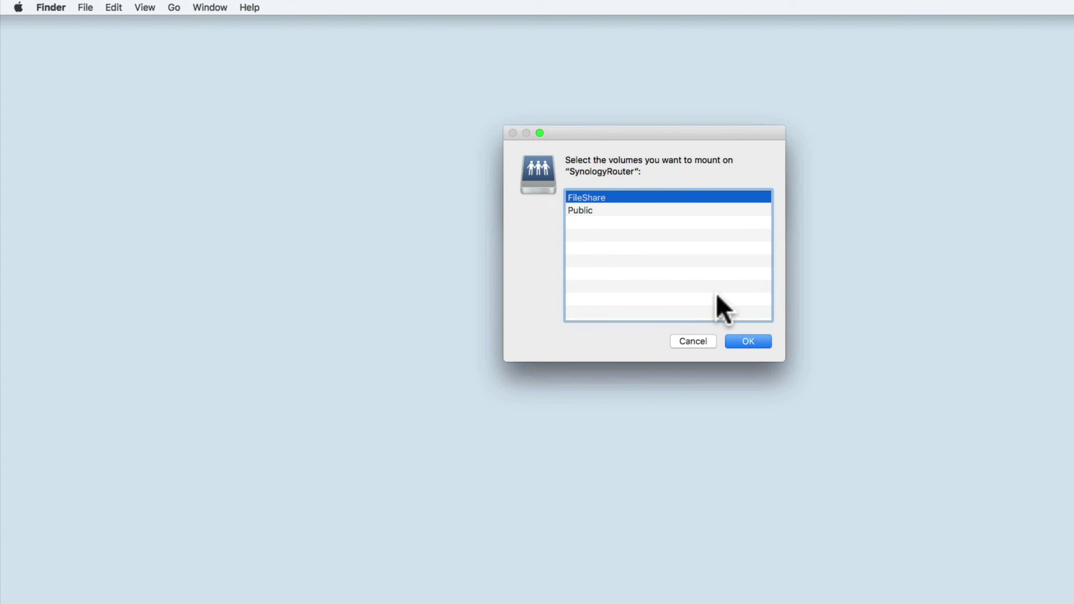
click(573, 210)
click(740, 340)
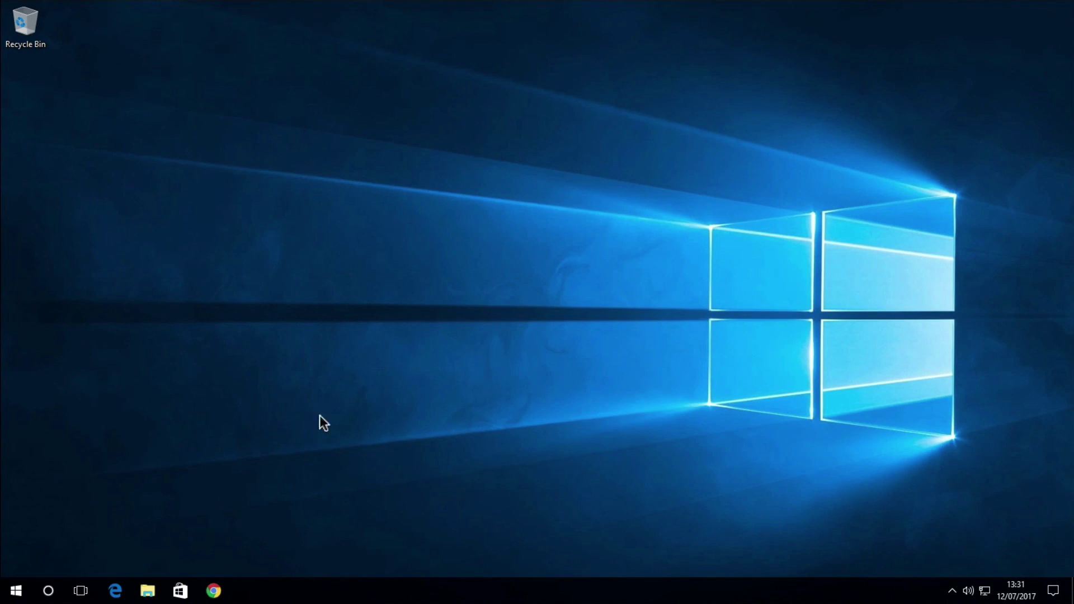
- In File Explorer, go to \\192.168.1.1 and open the Public shared folder
click(148, 590)
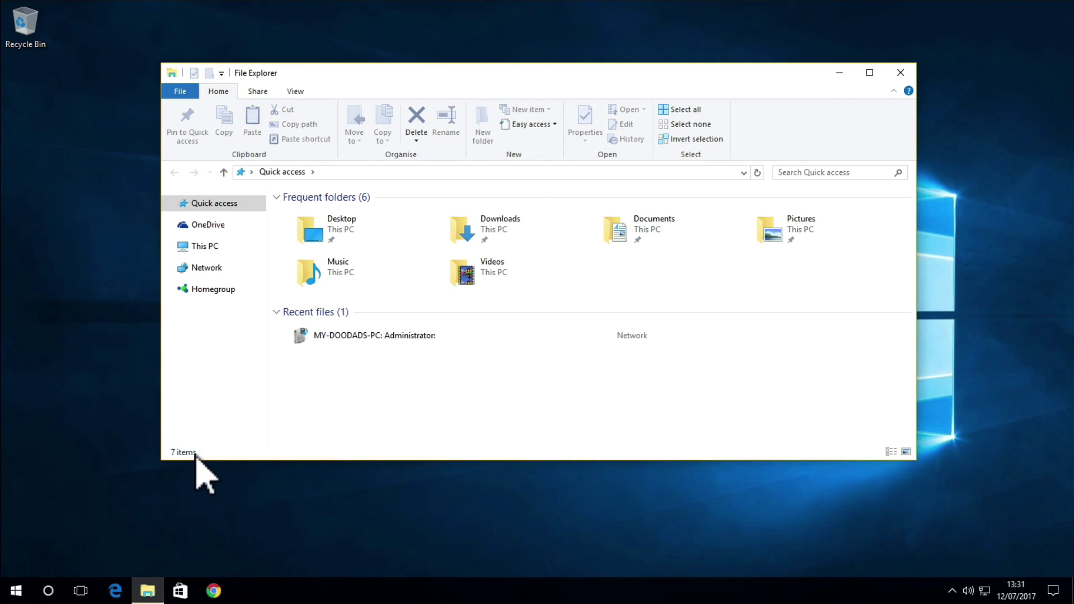
click(325, 175)
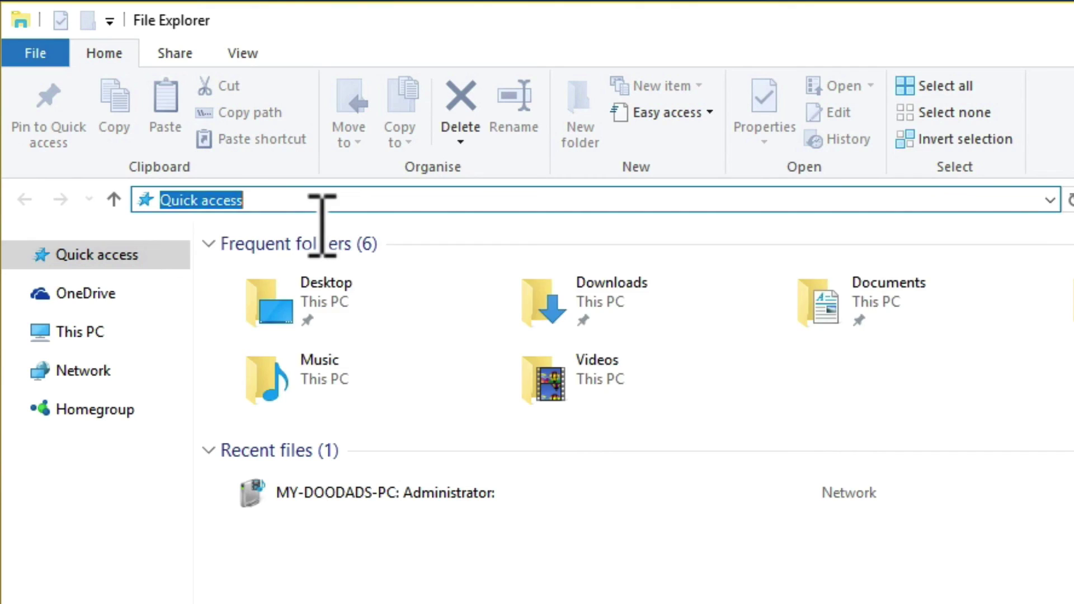
text(\\)
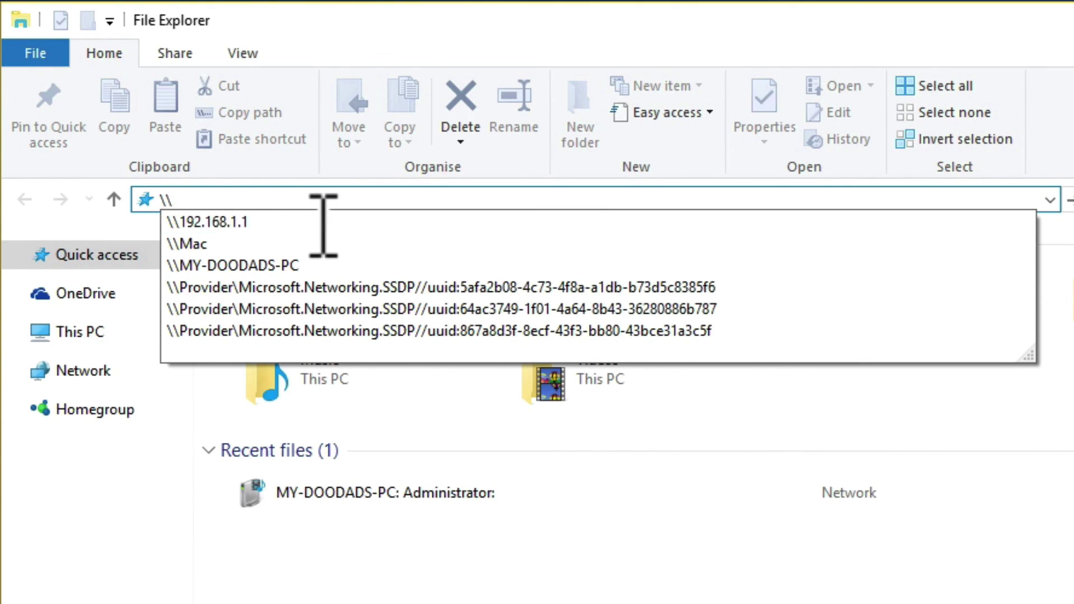
key(Down)
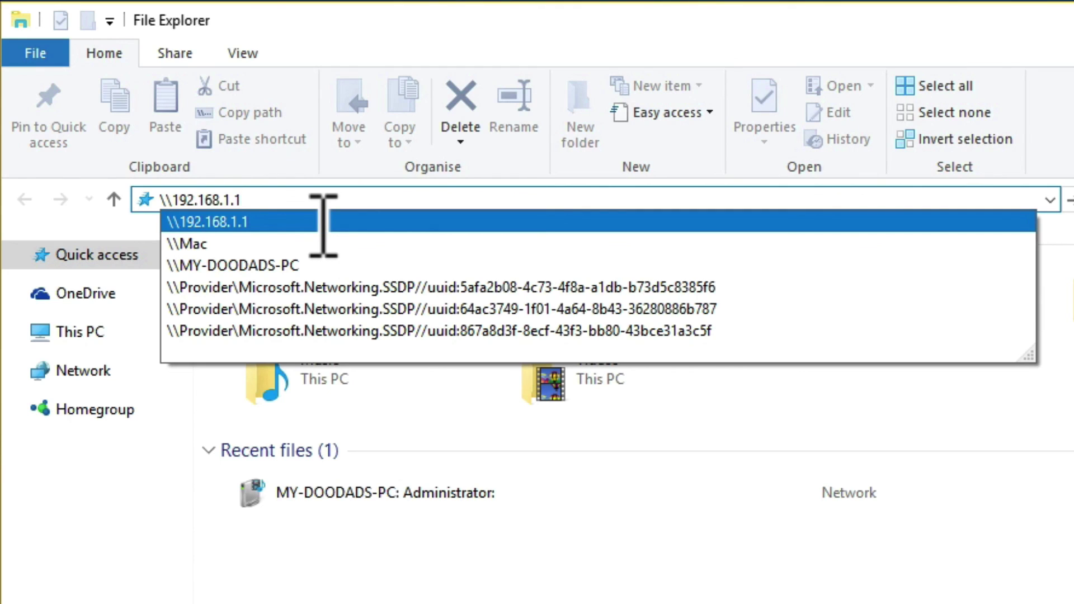
key(Return)
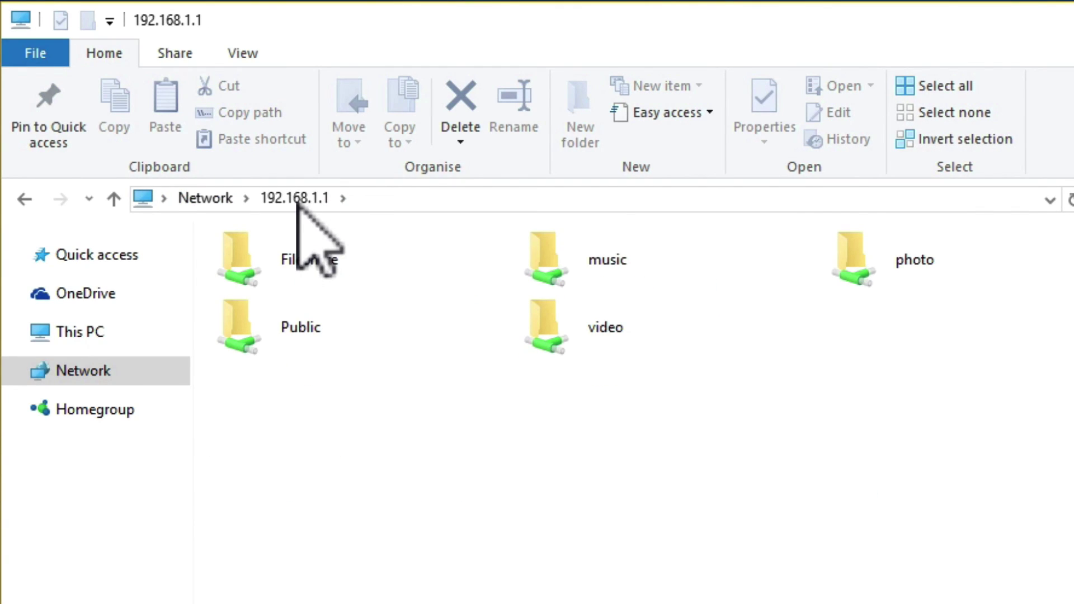
double_click(290, 335)
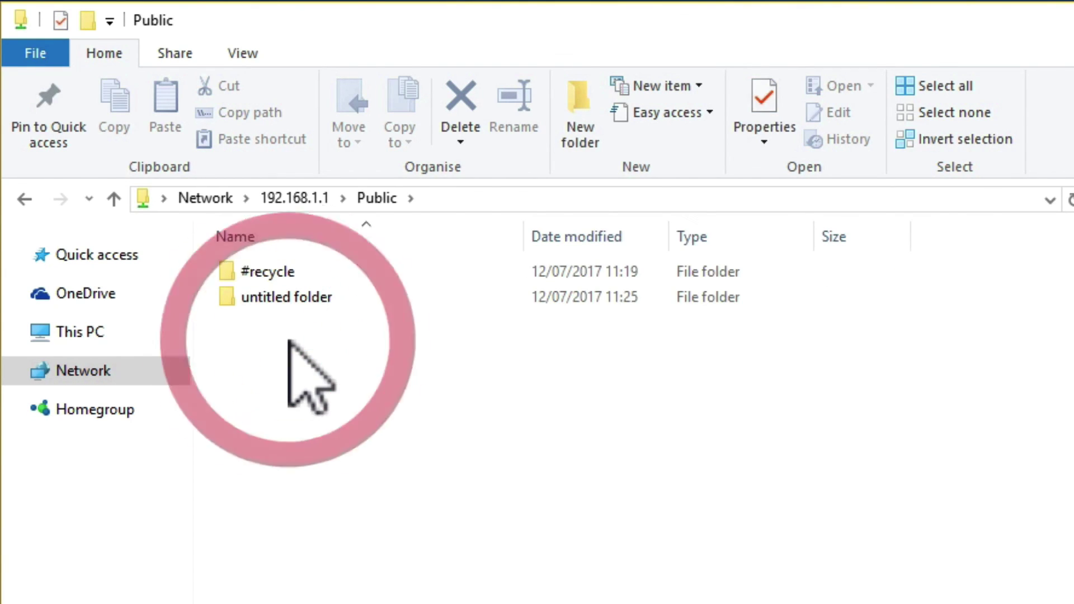